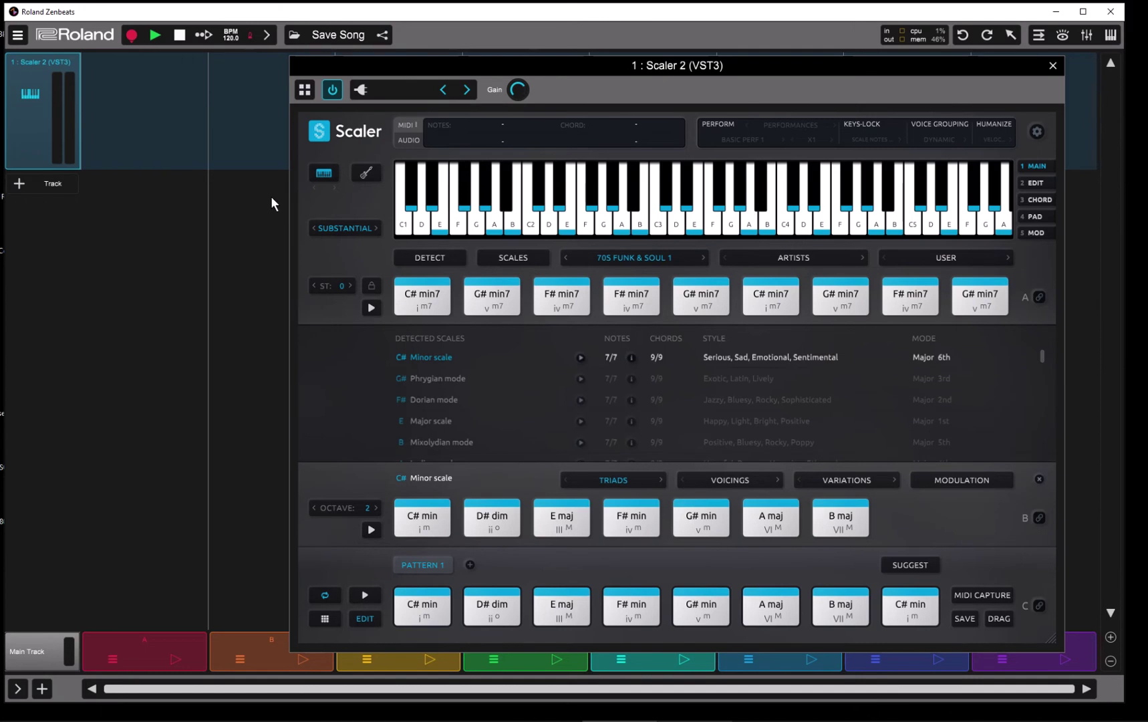
Step: Reset Scaler 2 with Clear State from the logo menu, then show the Playback settings
click(363, 137)
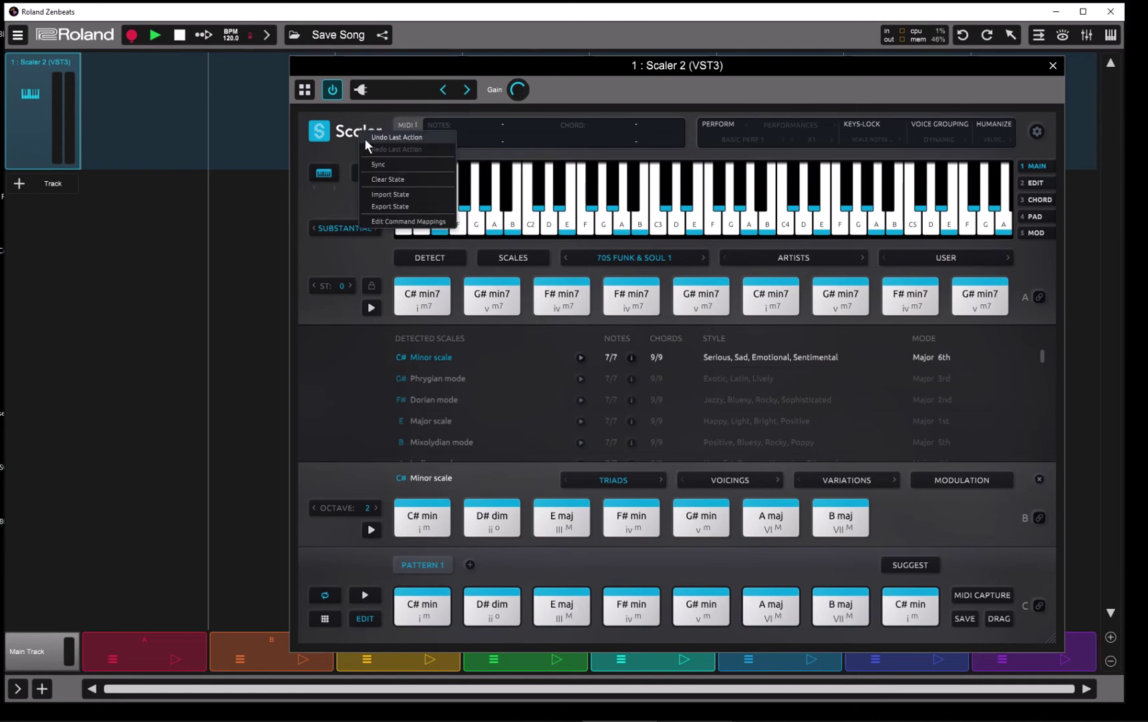
click(395, 179)
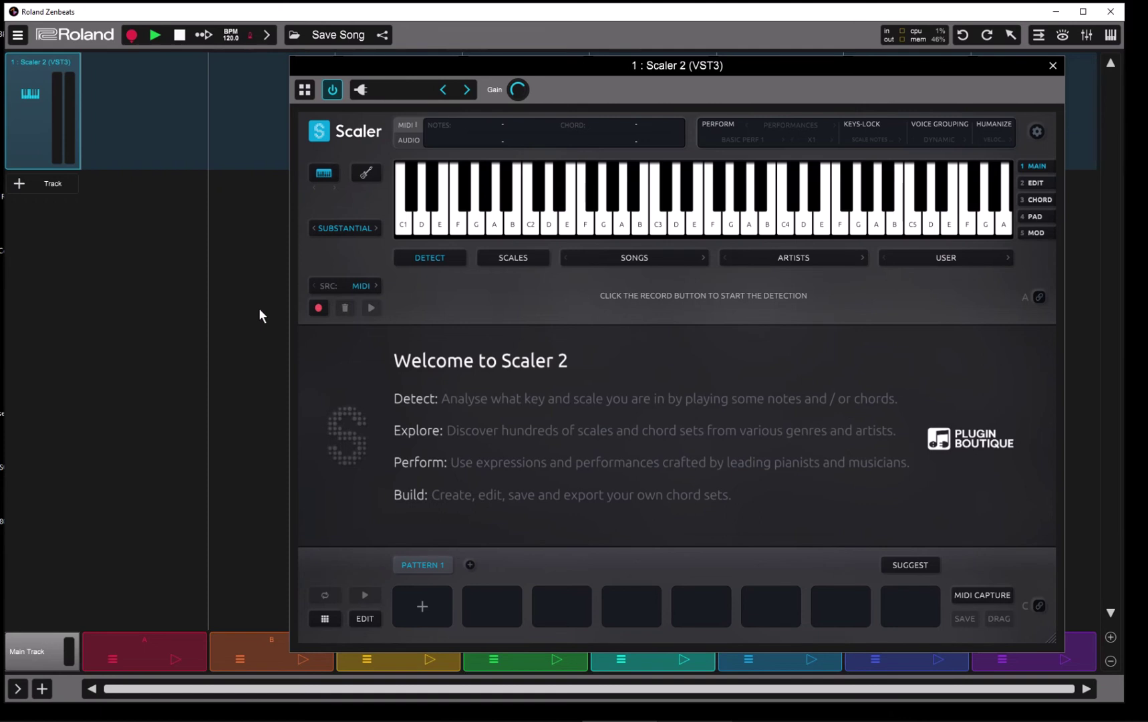
click(1037, 131)
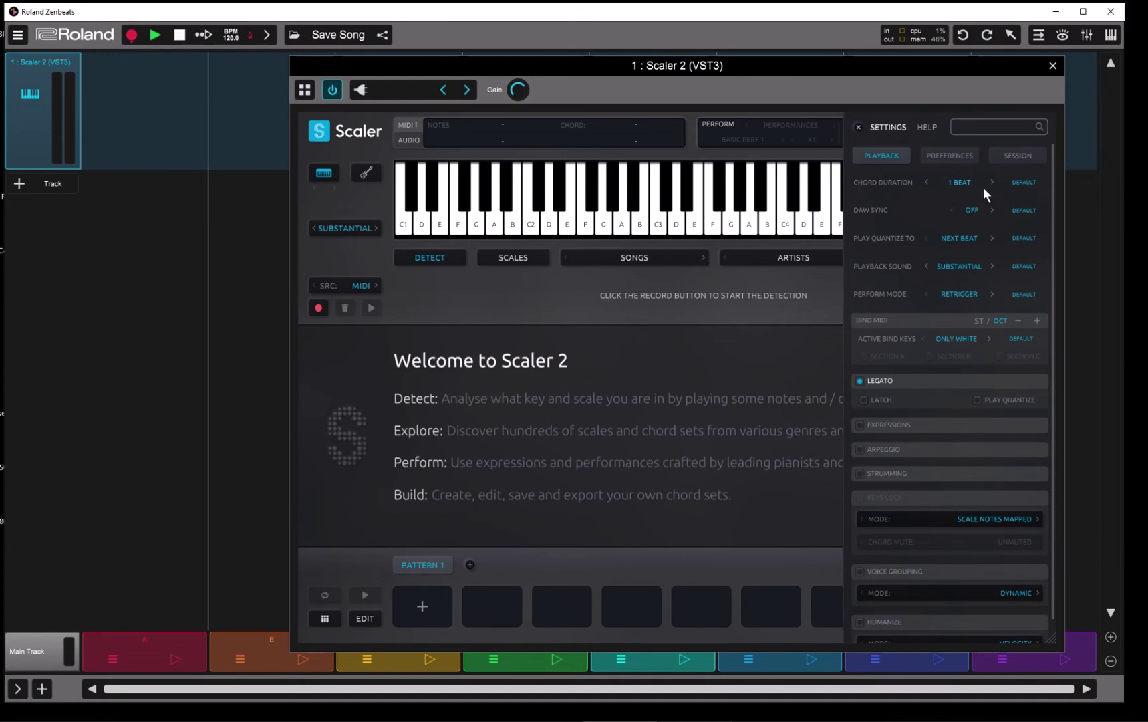
Step: Check the Chord Duration list, leave it at 1 beat, close Settings and show the Scales browser
click(961, 182)
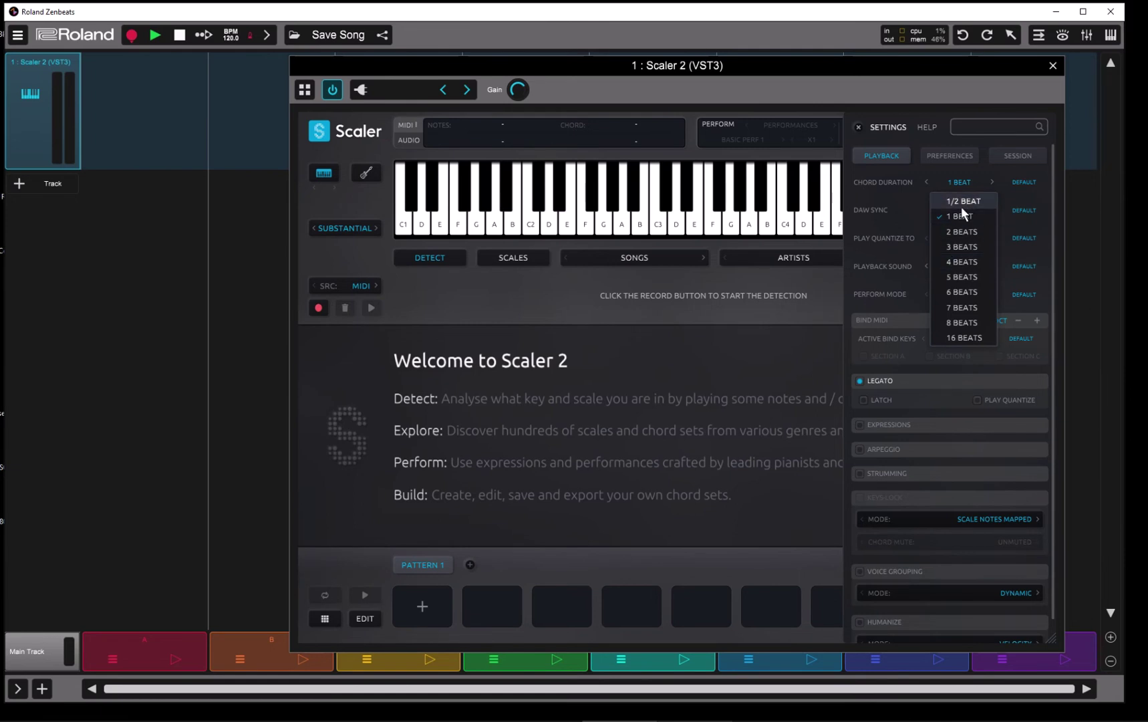
click(878, 195)
click(859, 126)
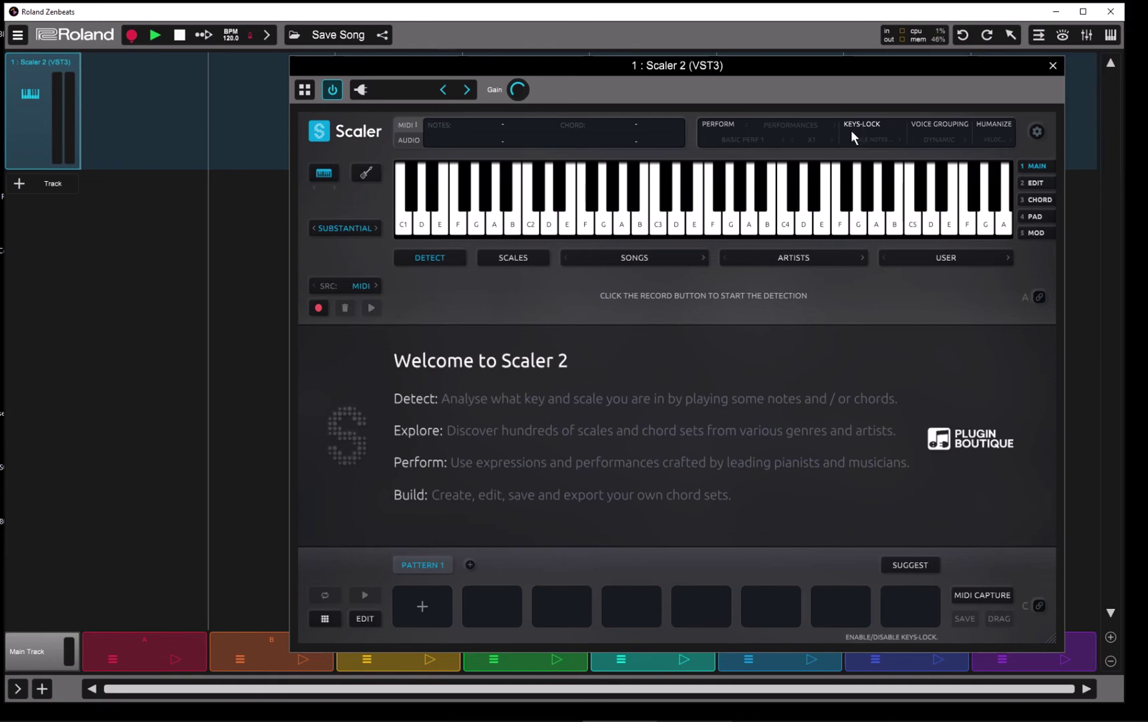
click(513, 258)
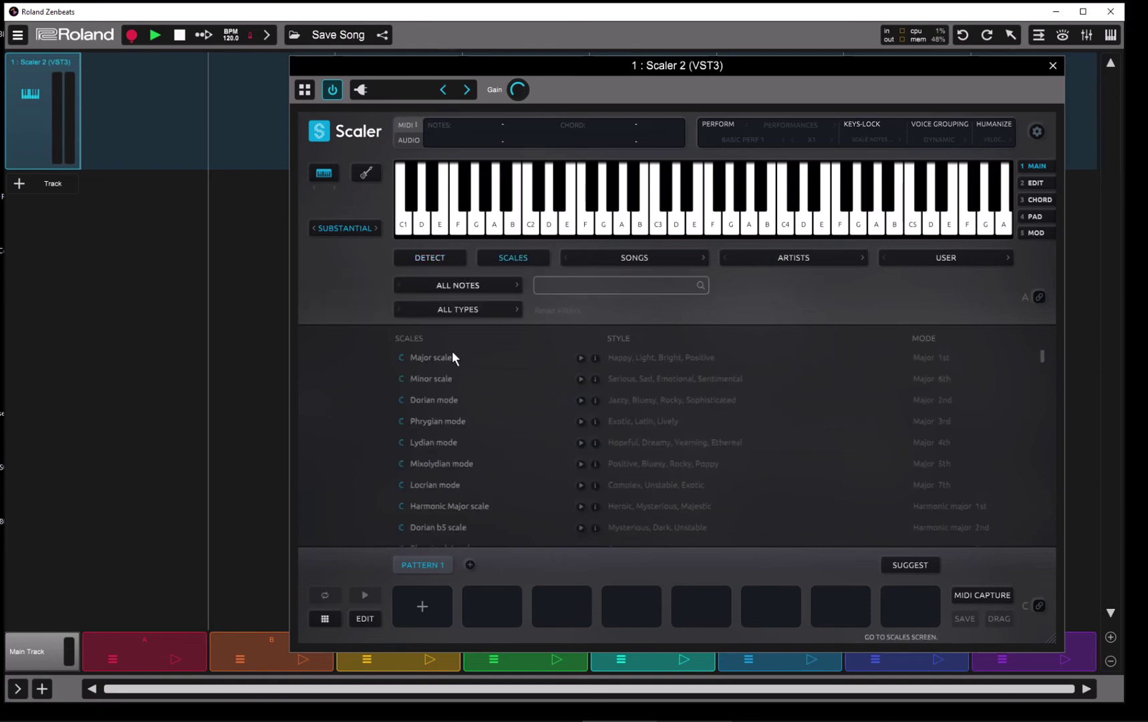
Step: Load the C Major scale's triads (C maj to B dim) and play them through twice
click(420, 357)
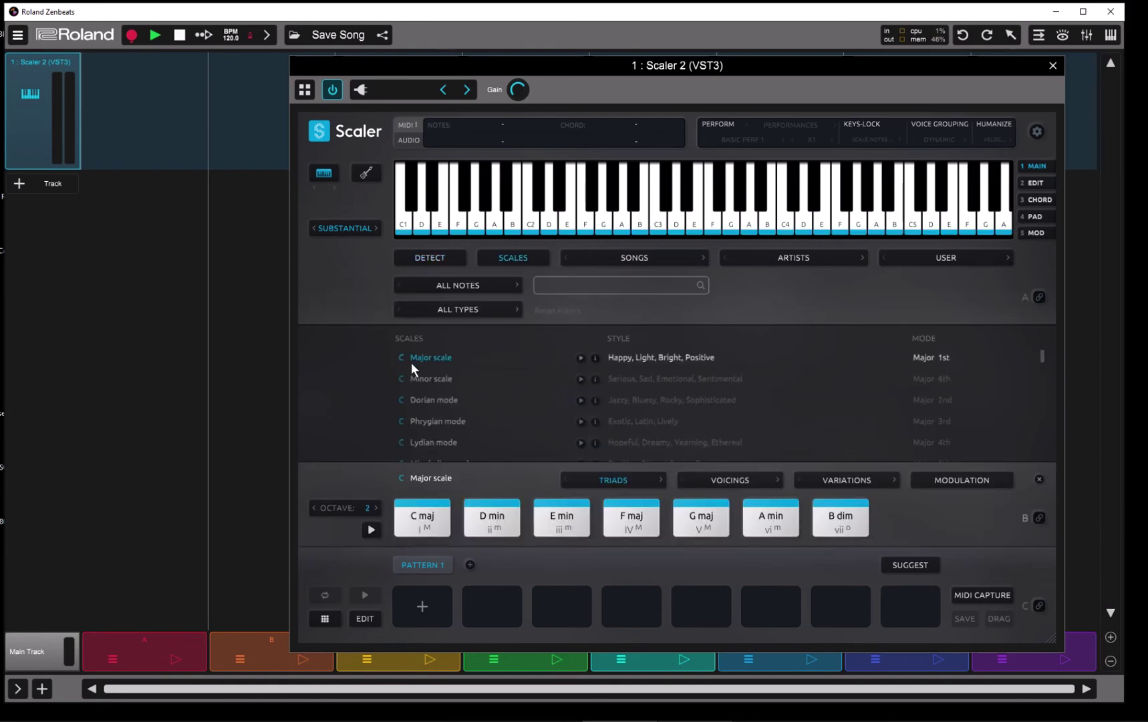
click(372, 525)
drag(718, 68, 716, 57)
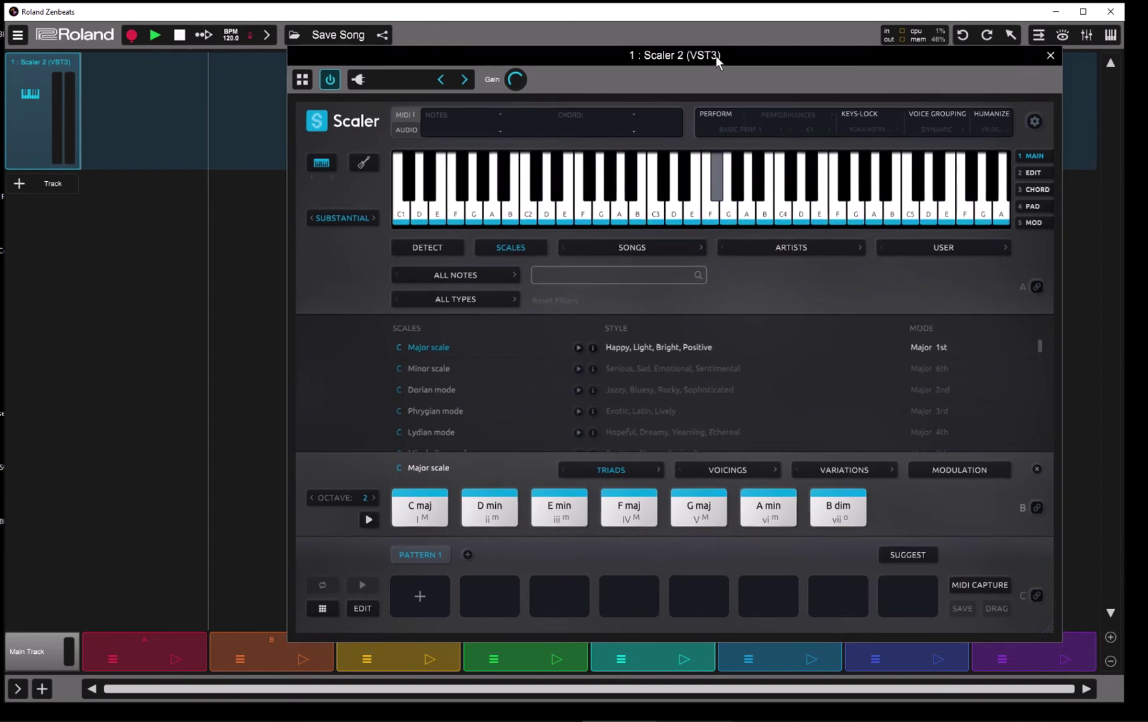
click(369, 520)
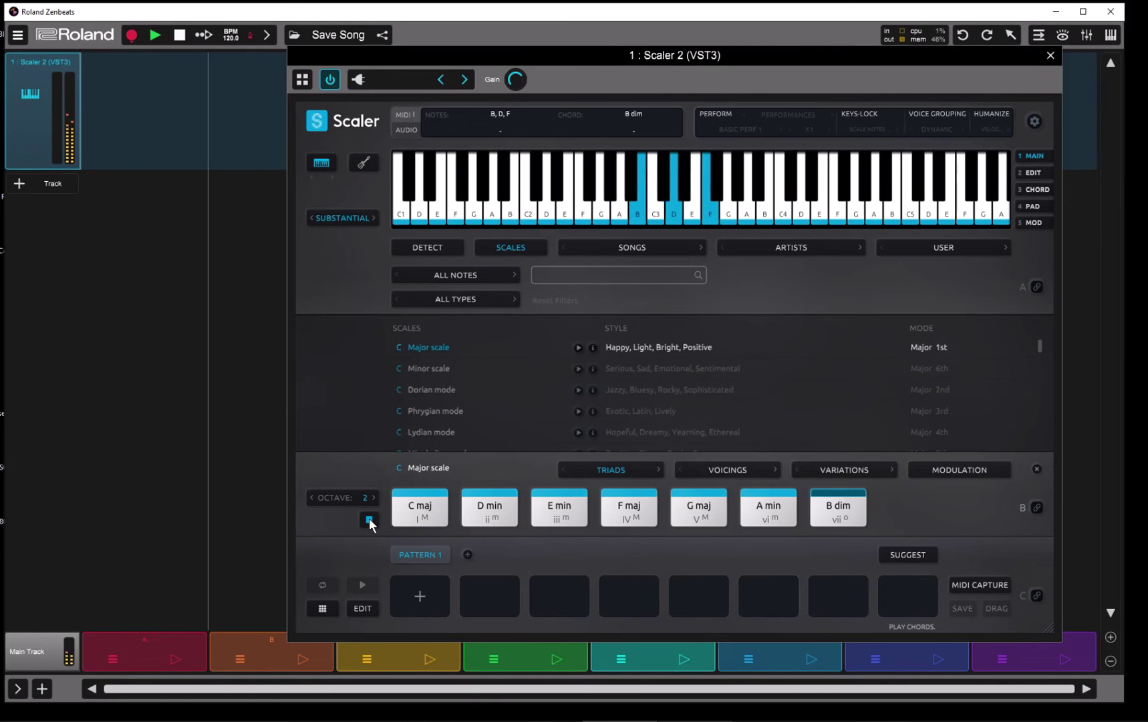
click(1033, 120)
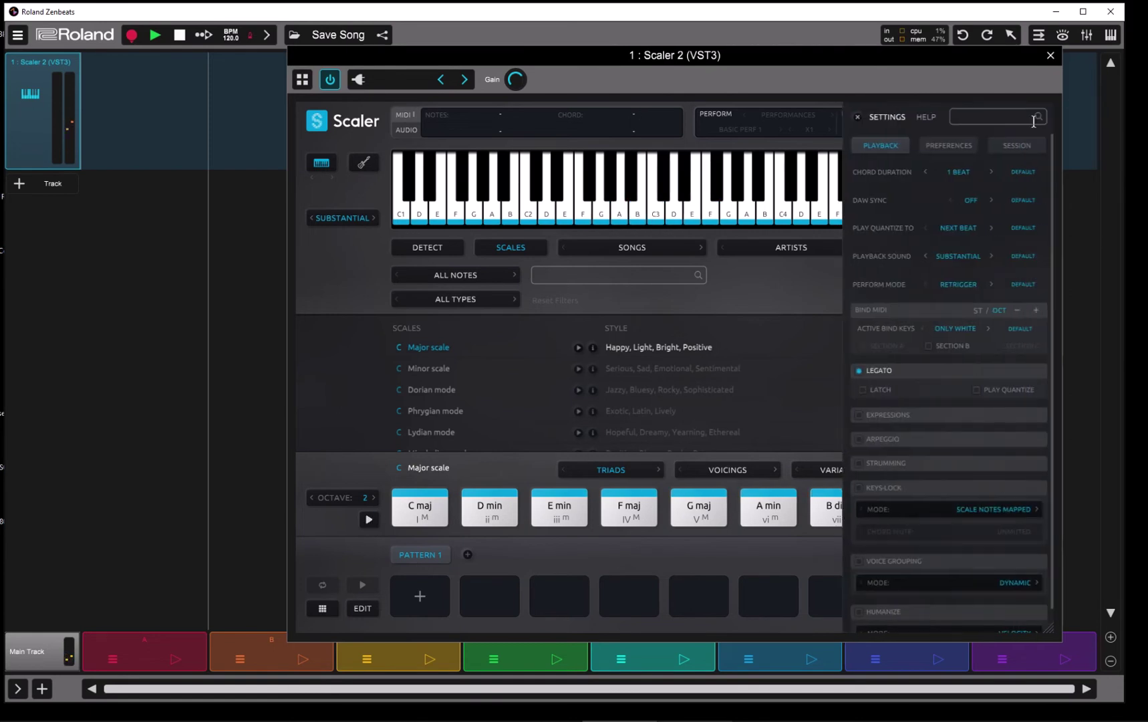
Step: Set chord duration to 2 beats and play the triads
click(966, 171)
click(964, 223)
click(369, 520)
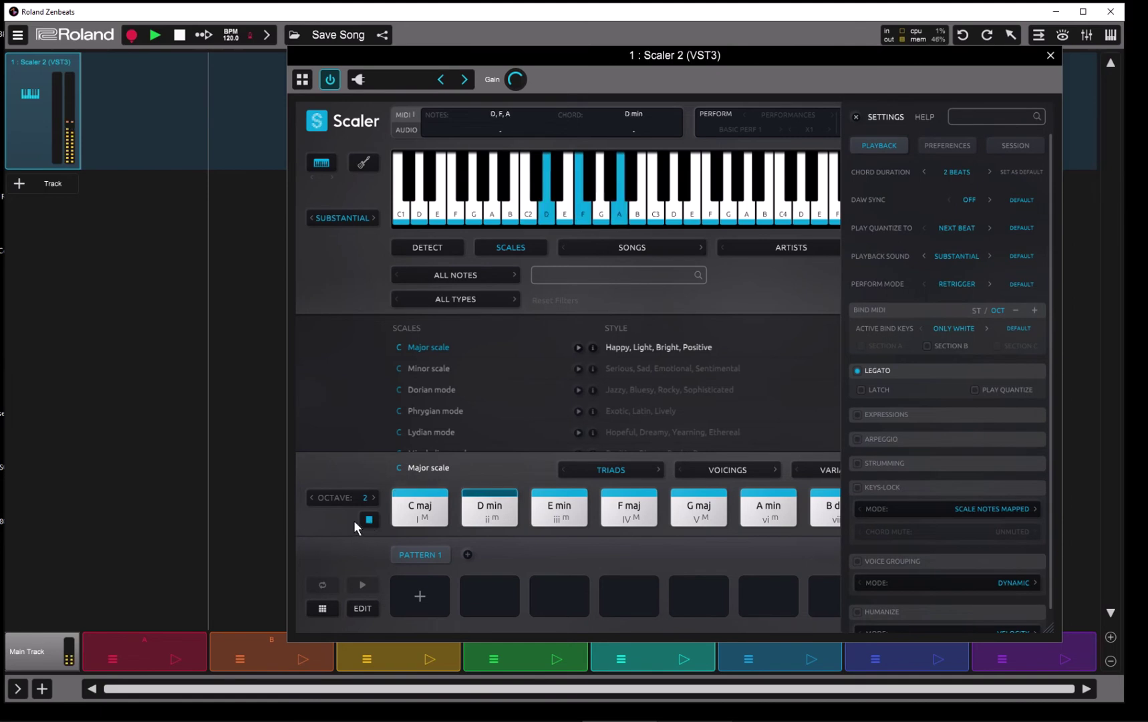
Step: Change chord duration to 1/2 beat and play the triads again
click(949, 170)
click(954, 187)
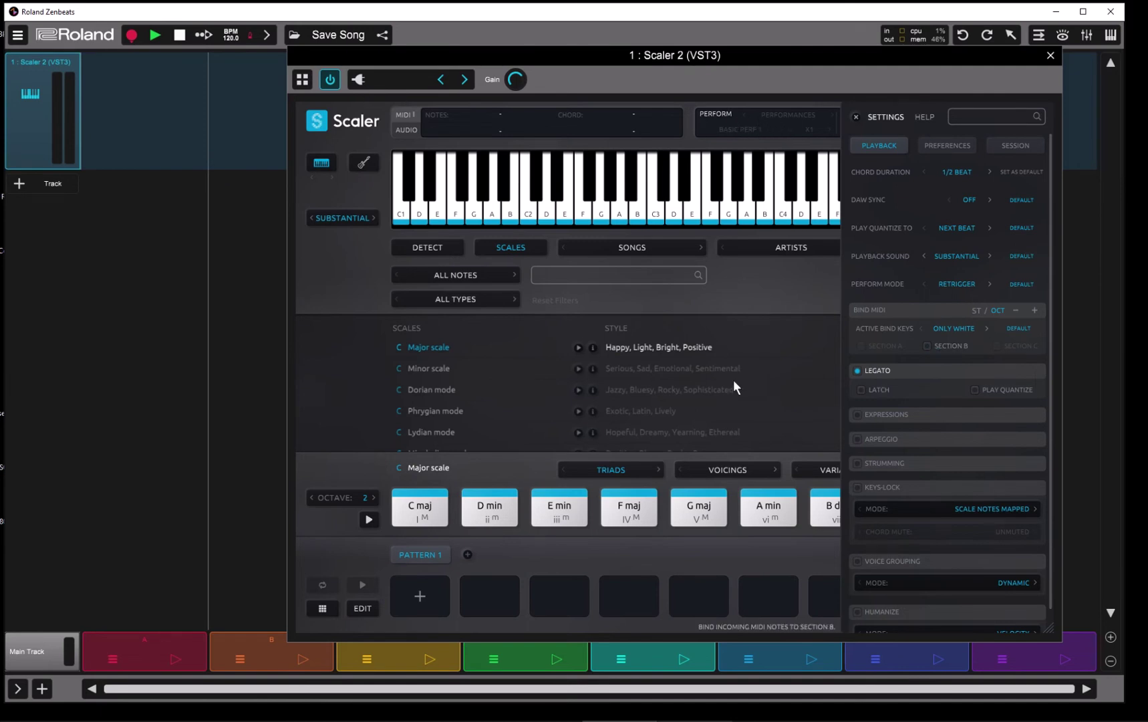
click(369, 521)
Step: Set chord duration to 4 beats and audition the triads
click(961, 172)
click(963, 259)
click(368, 520)
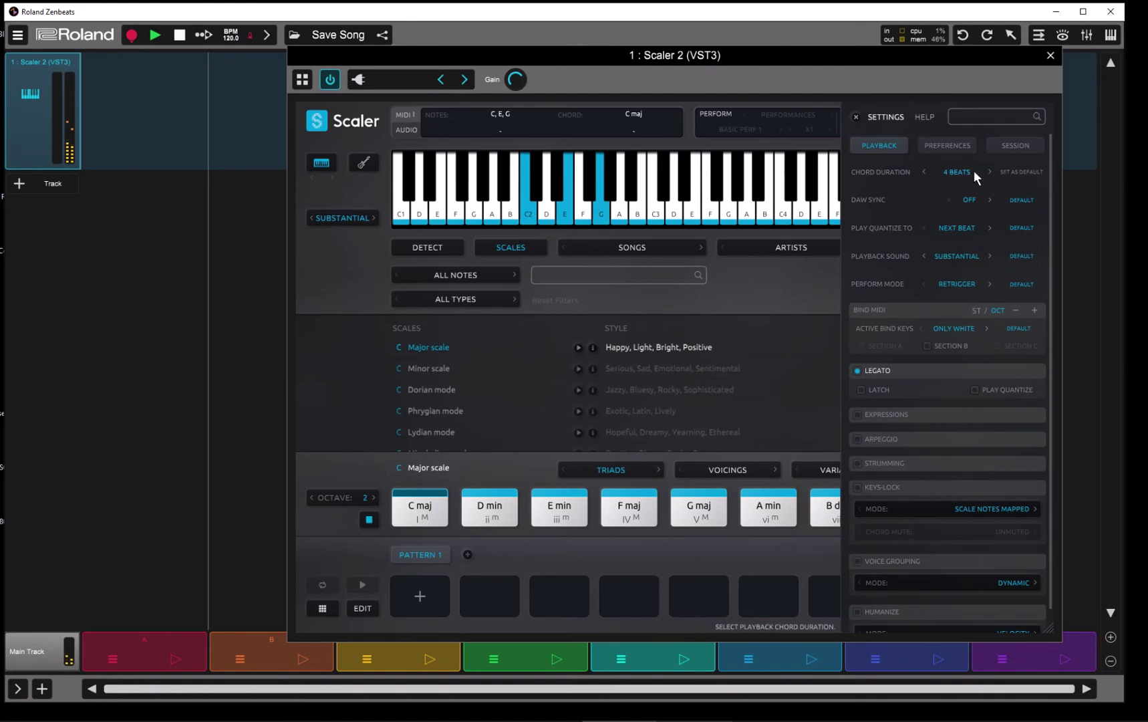
Step: Step chord duration down through 3 beats to 1/2 beat, then settle on 2 beats
click(924, 171)
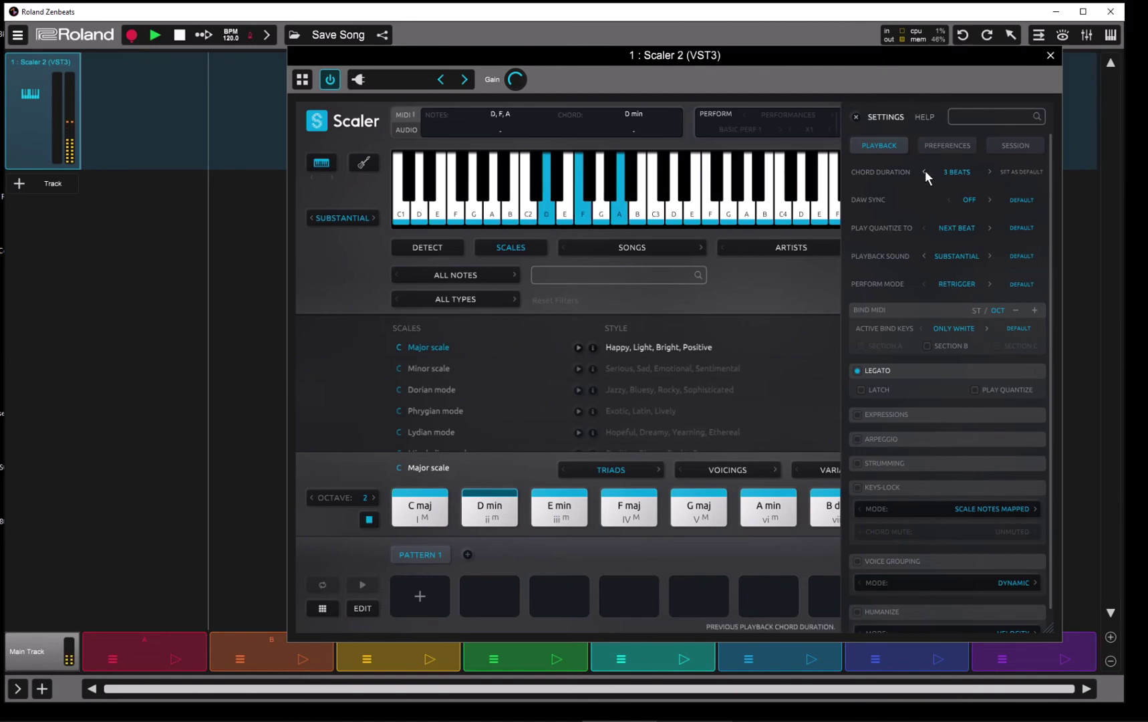
click(924, 171)
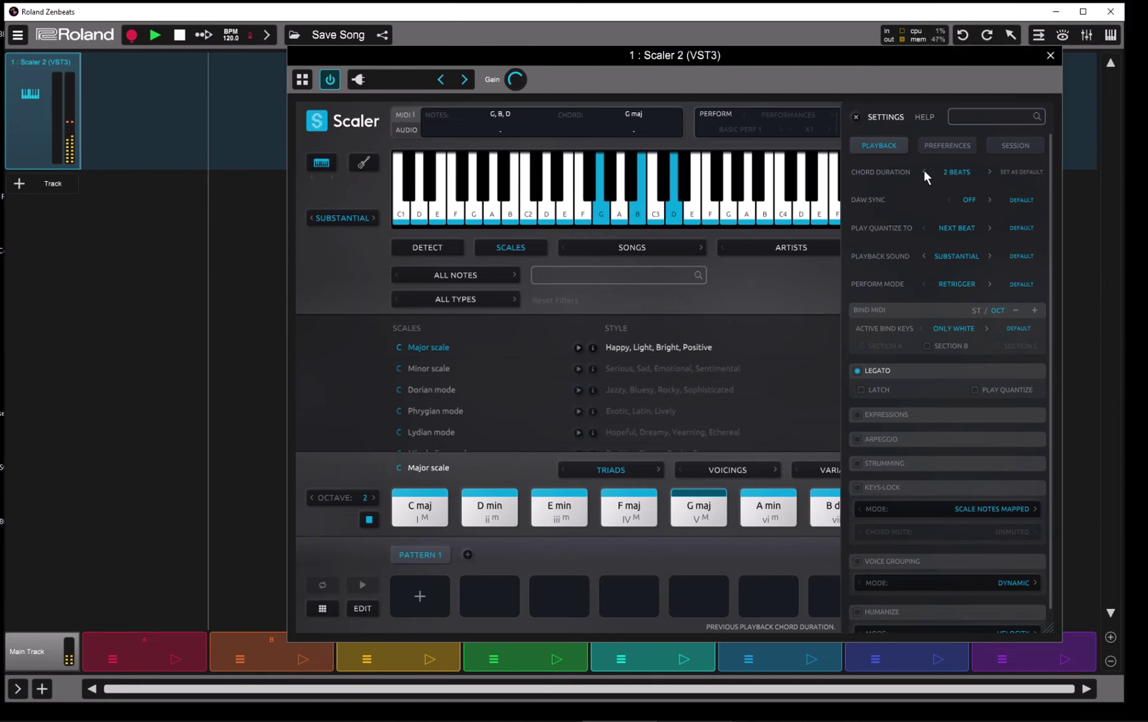
click(924, 171)
click(925, 171)
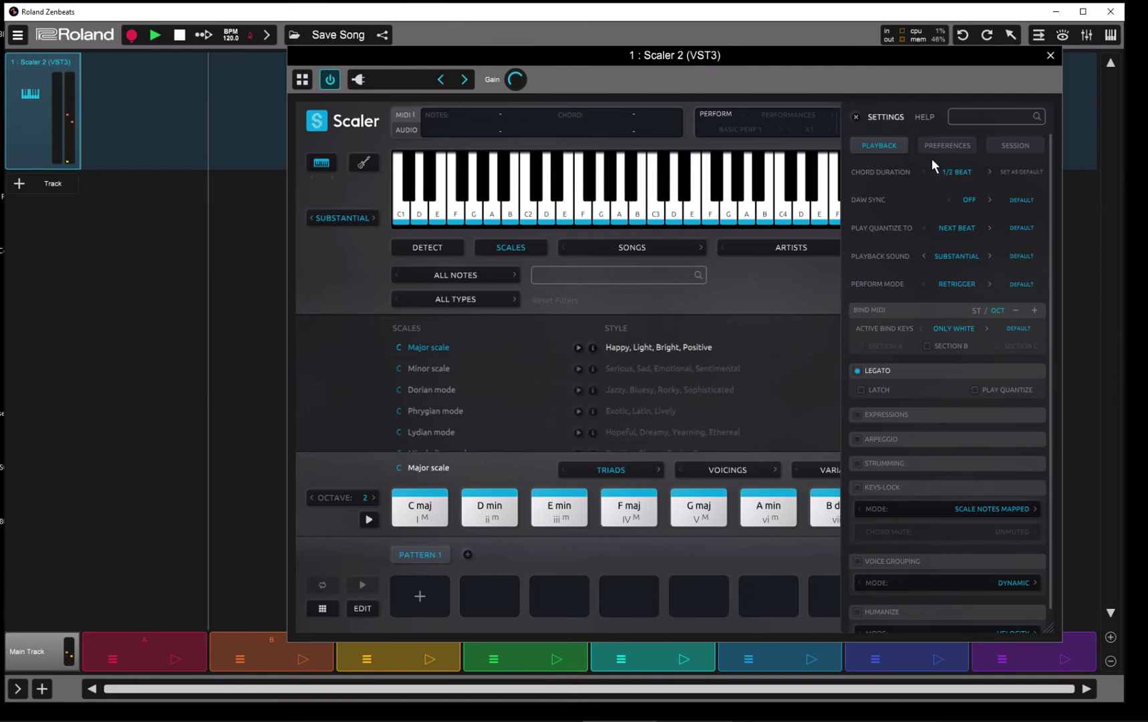
click(952, 173)
click(965, 223)
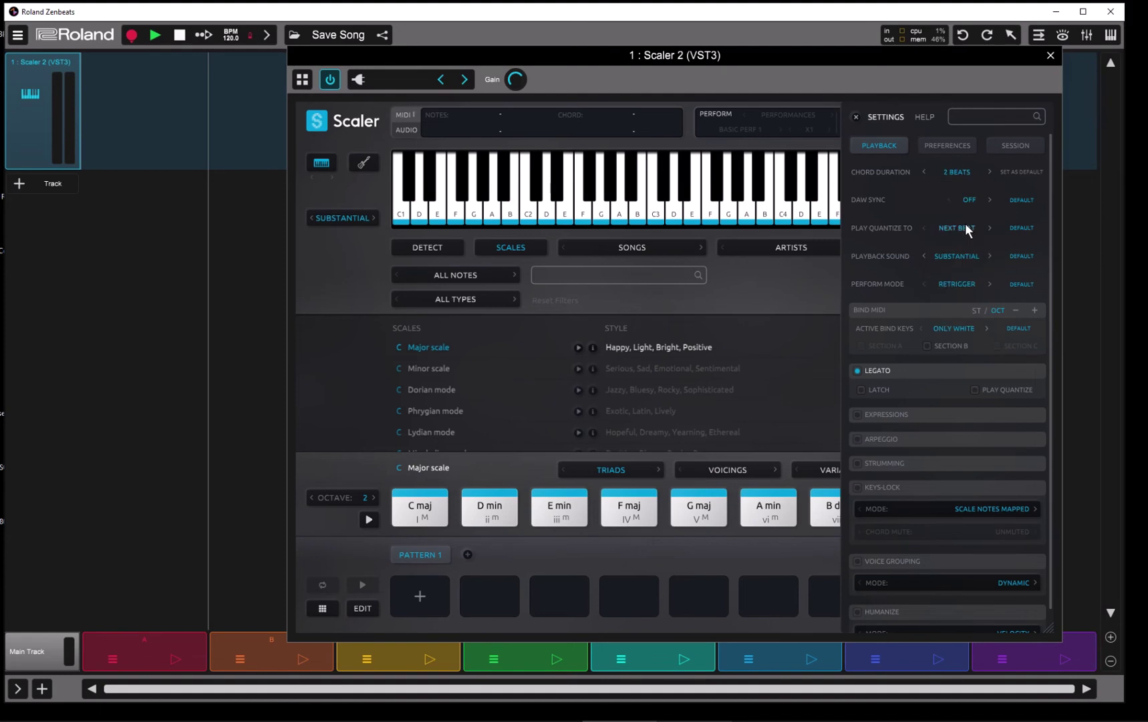
Step: Close Settings and audition A min, C maj, D min, E min, F maj, then A min again
click(856, 117)
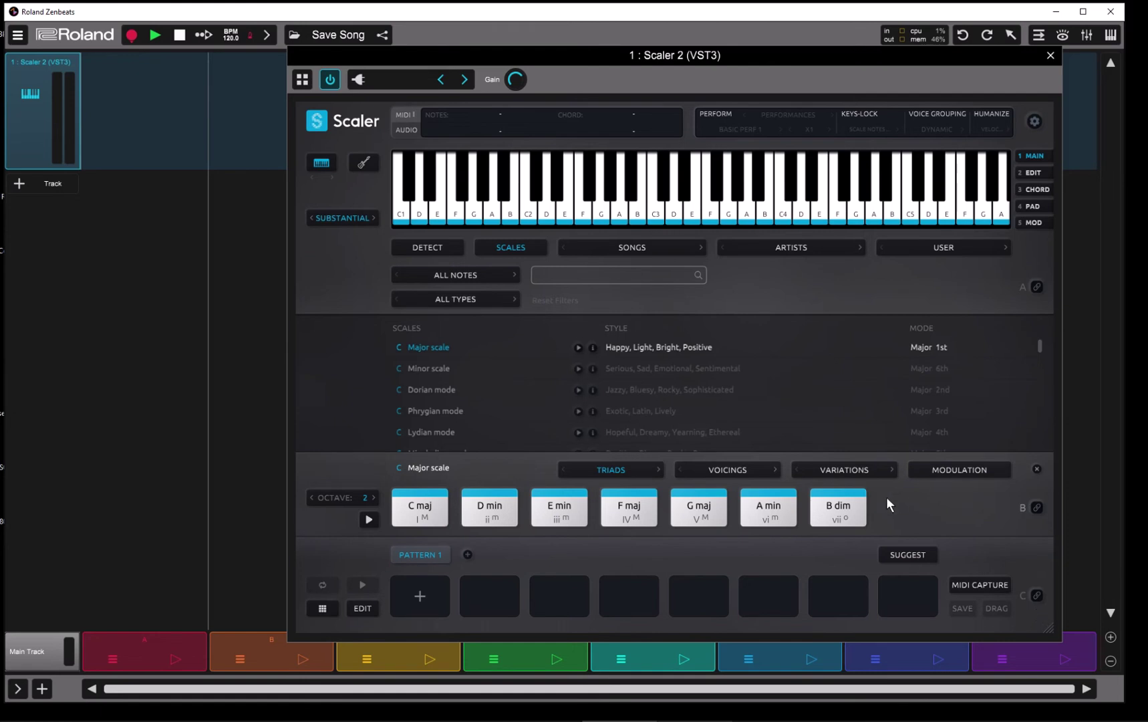
click(769, 508)
click(421, 509)
click(498, 516)
click(564, 521)
click(608, 514)
click(768, 511)
Step: Drag the seven C major triads into Pattern 1 and append another C maj at the end
click(420, 504)
drag(398, 483, 417, 589)
drag(420, 512, 905, 593)
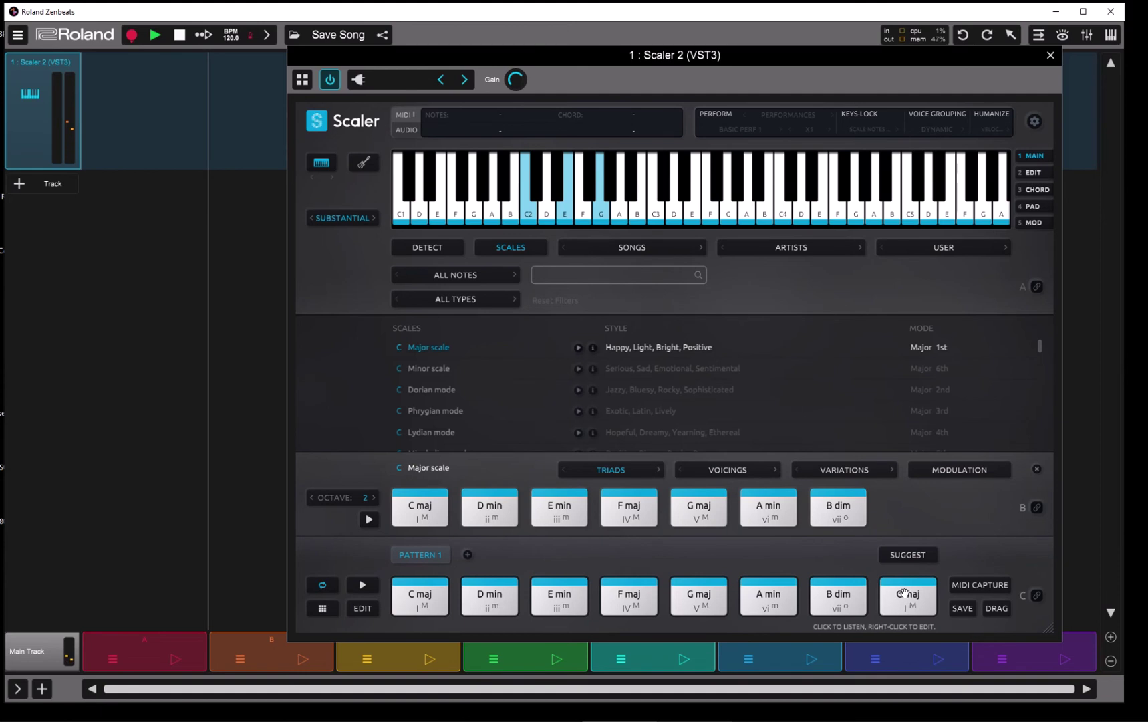
Step: Raise the final C maj one octave in the chord editor, then audition D min and A min
right_click(905, 593)
click(912, 565)
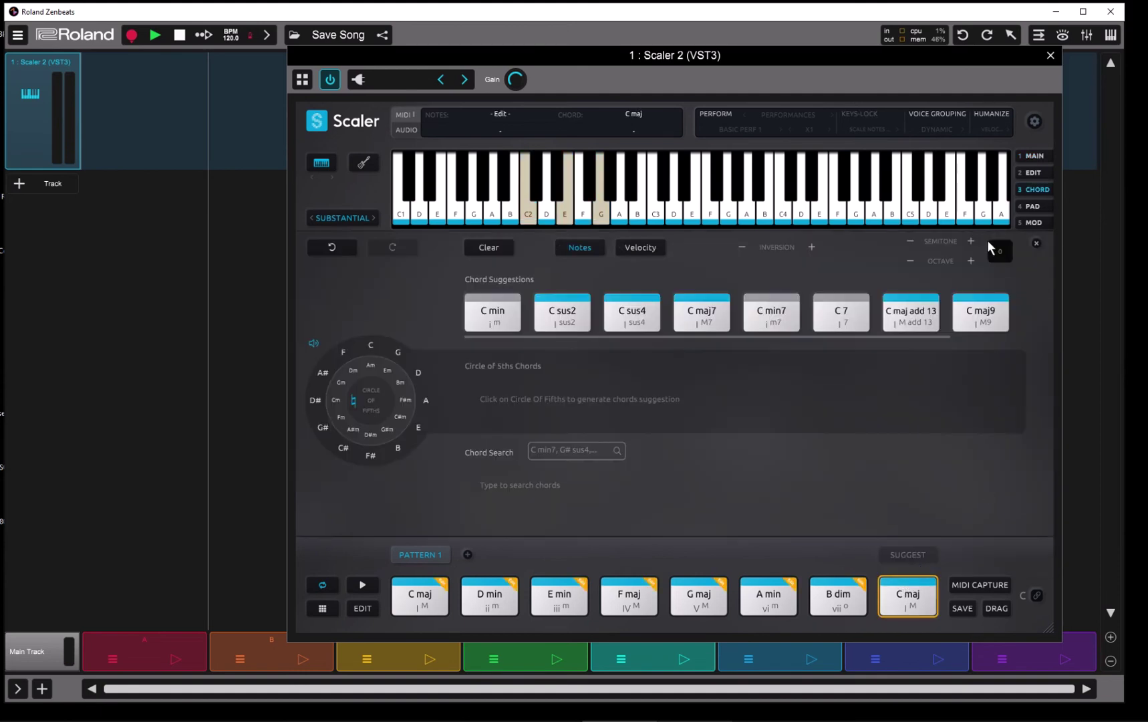
click(908, 597)
click(971, 261)
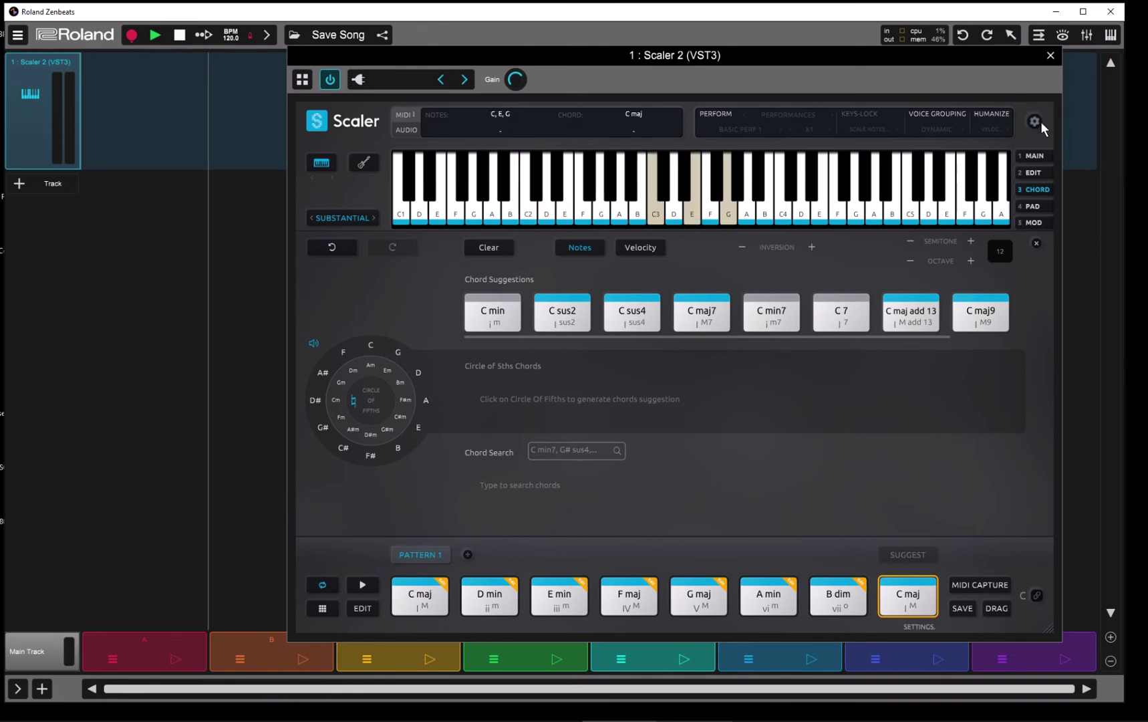
click(1036, 159)
click(495, 597)
click(778, 597)
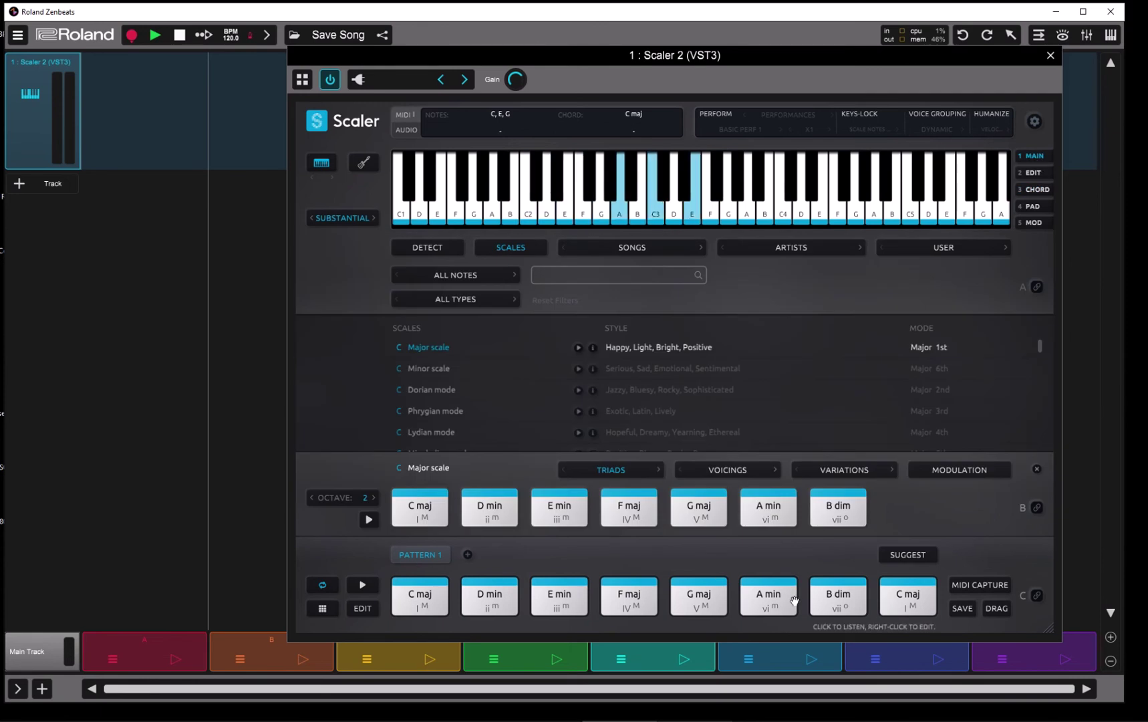
Step: Play Pattern 1 while changing chord duration to 3 beats, then 1 beat, then stop
click(1034, 122)
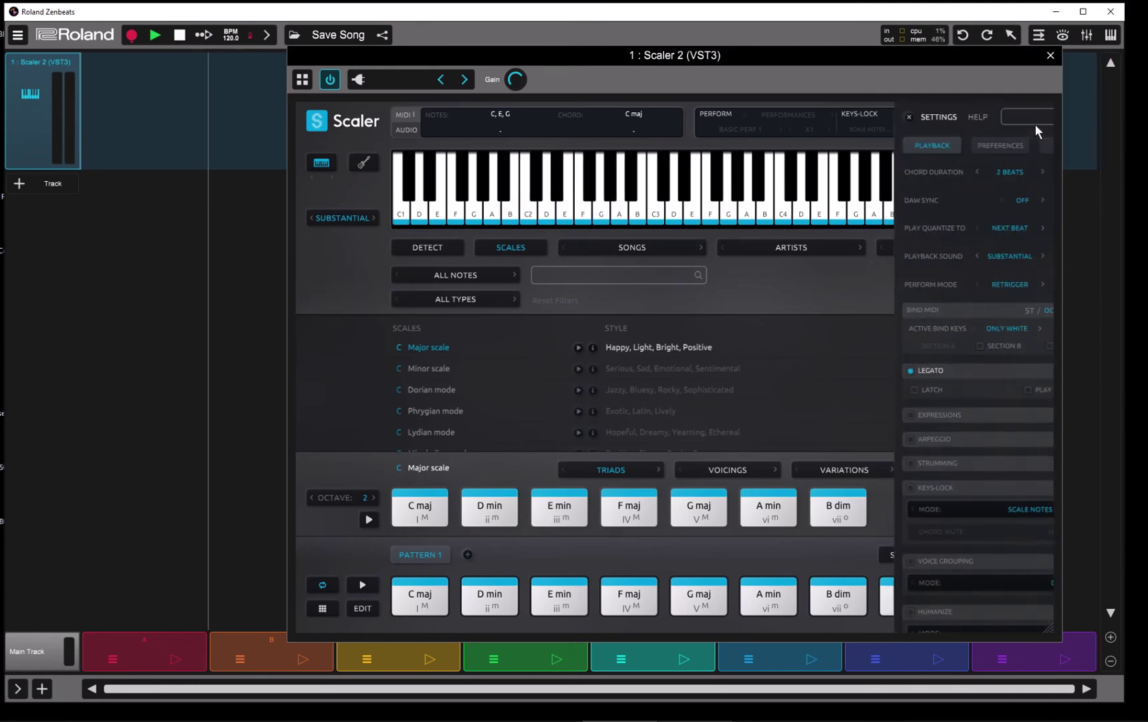
click(363, 586)
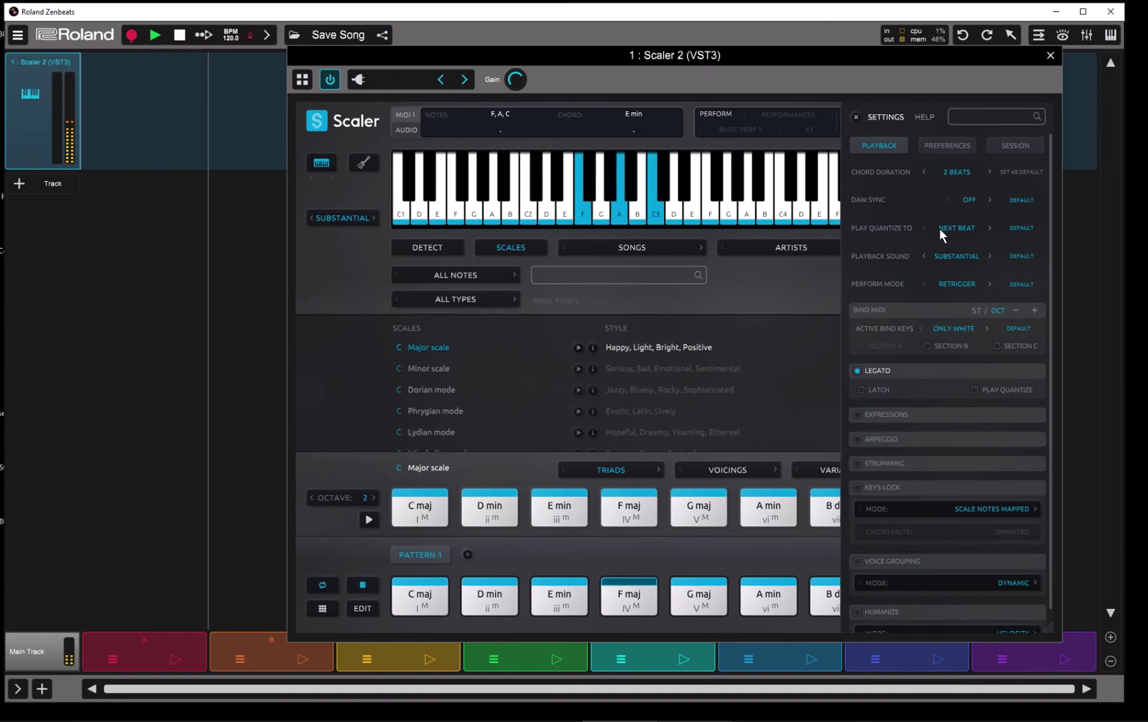
click(990, 172)
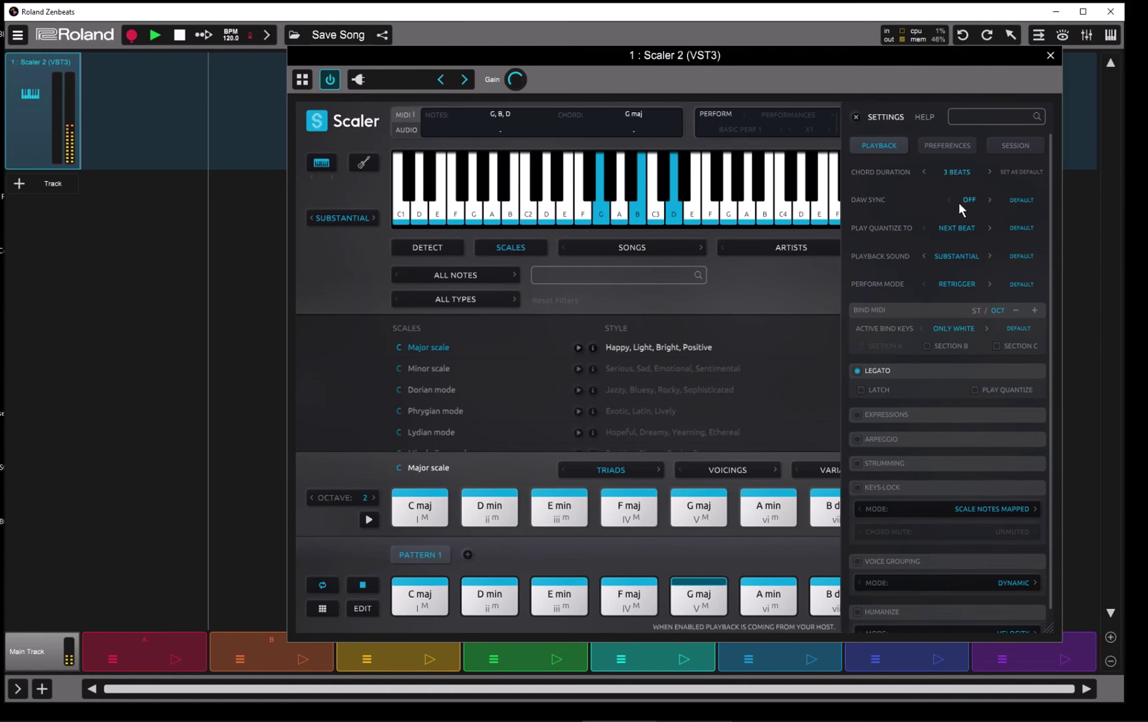
click(925, 173)
click(925, 172)
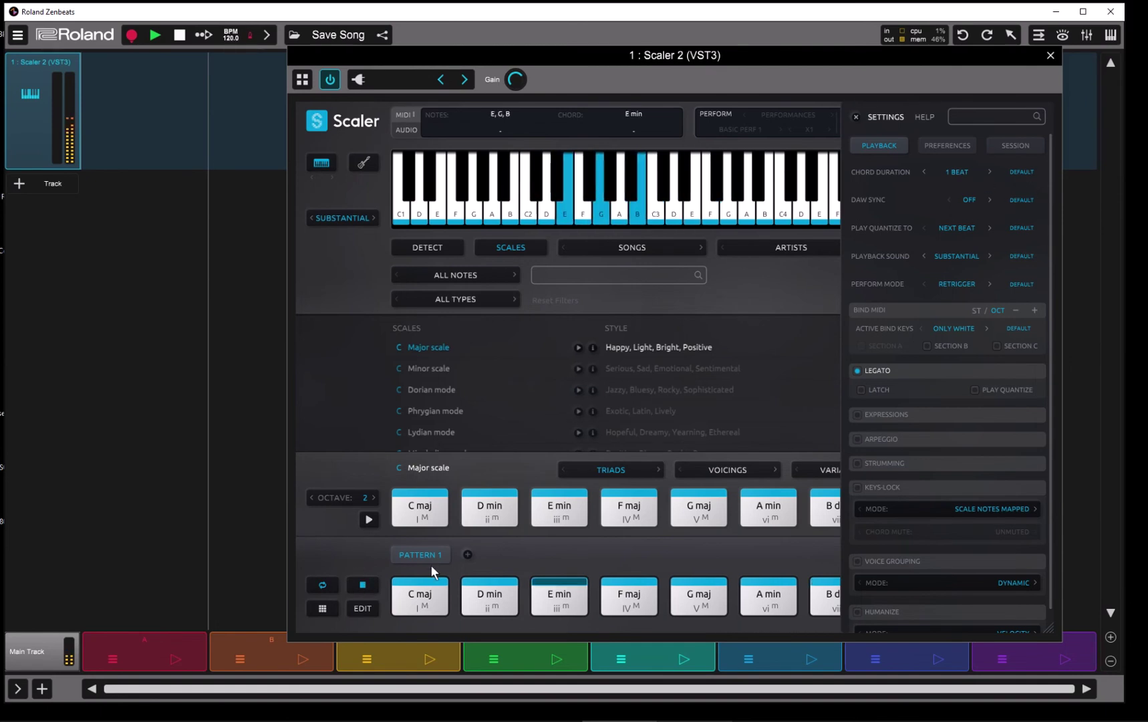
click(363, 584)
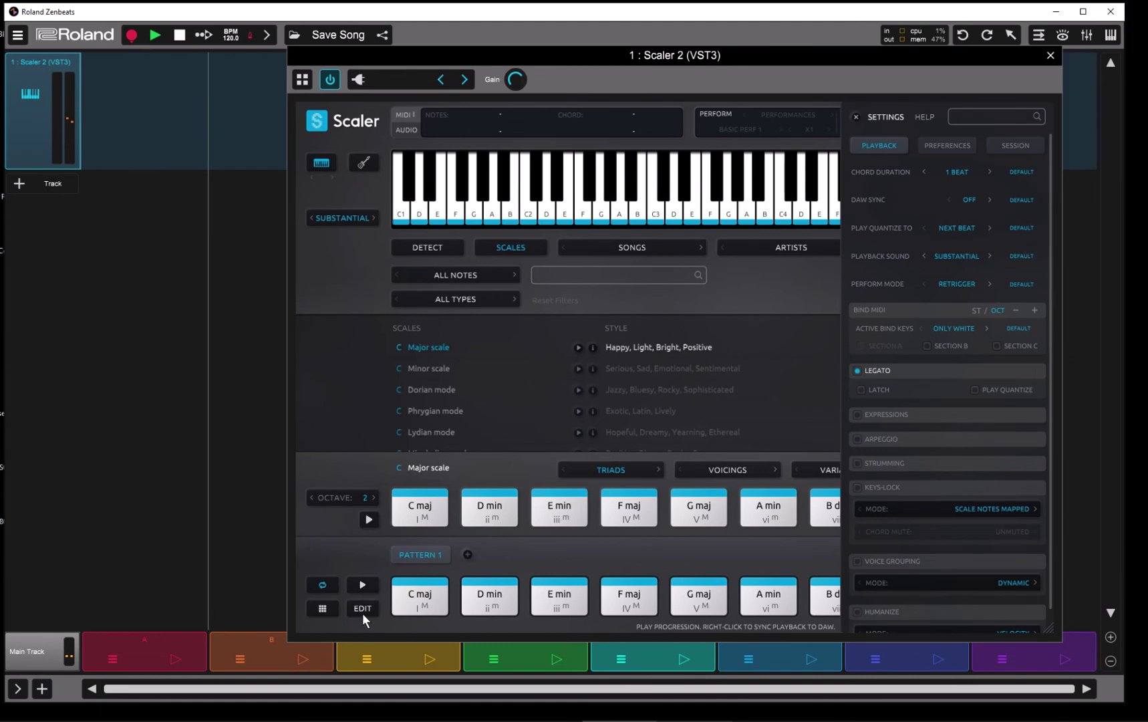
Step: Open Pattern 1's edit view and preview Chord Voicings, Playback Performances, ending on Playback Timings
click(363, 608)
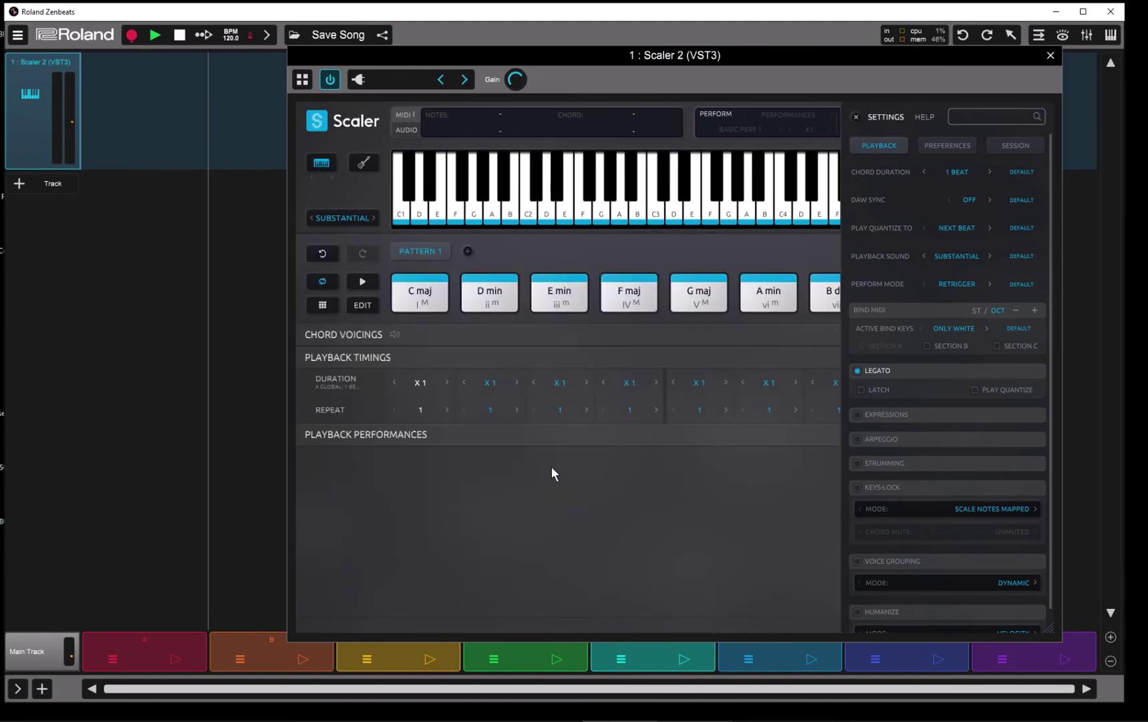
click(855, 116)
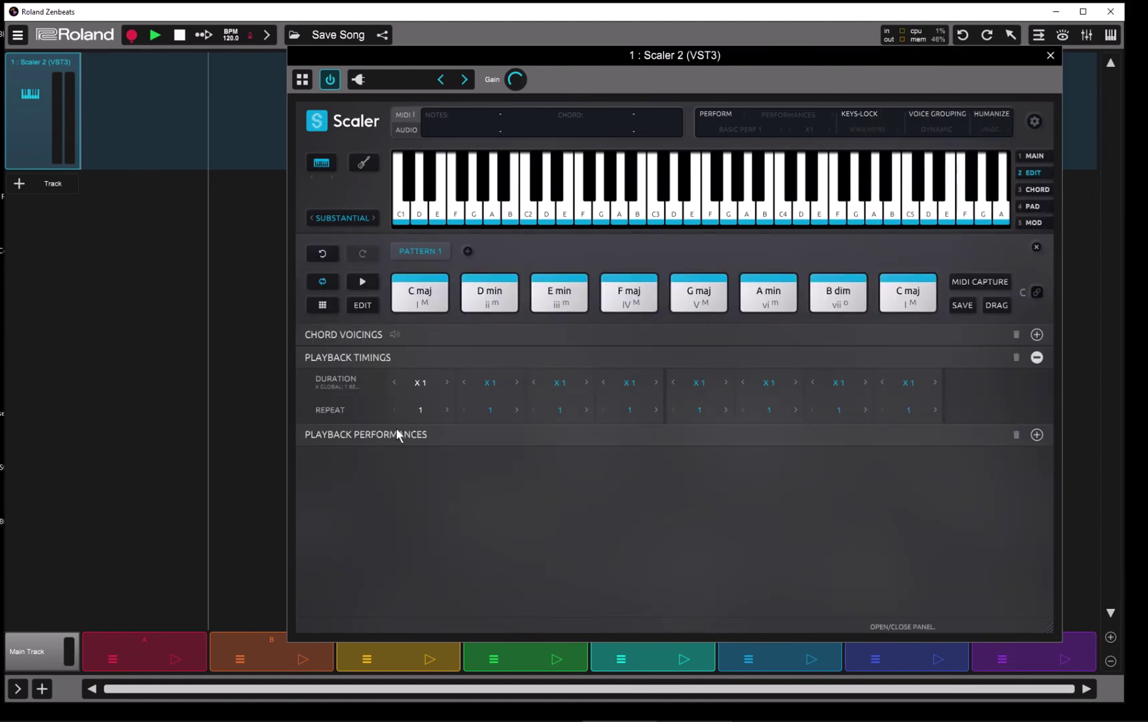
click(1037, 357)
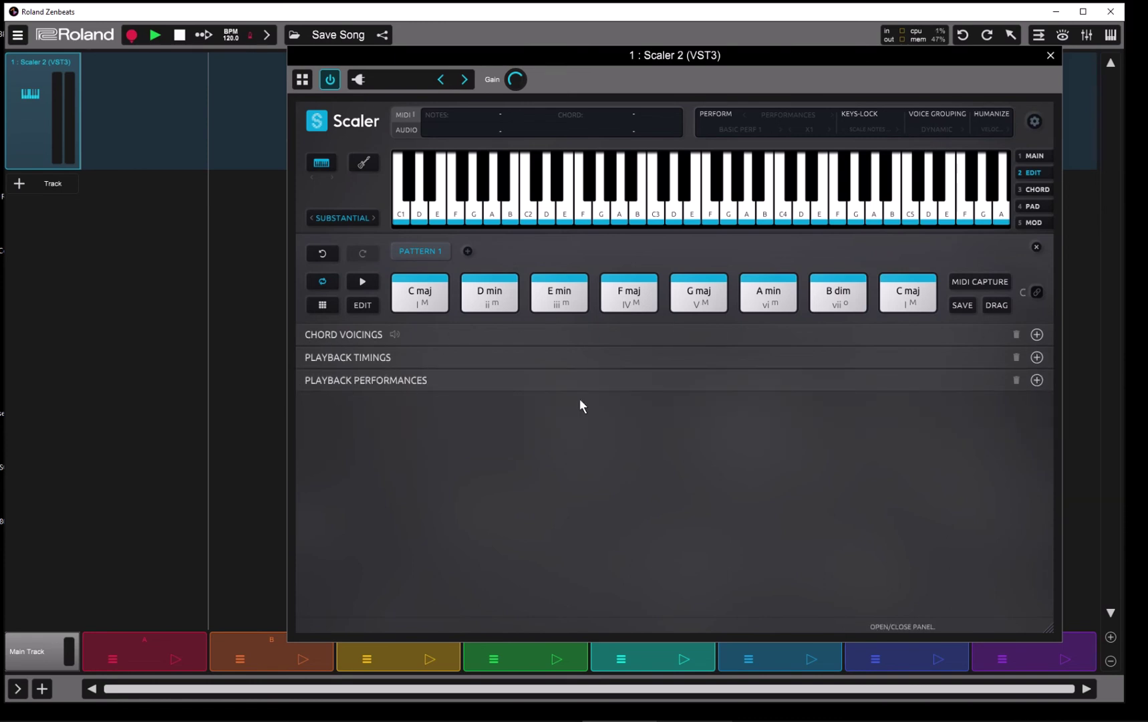
click(1036, 334)
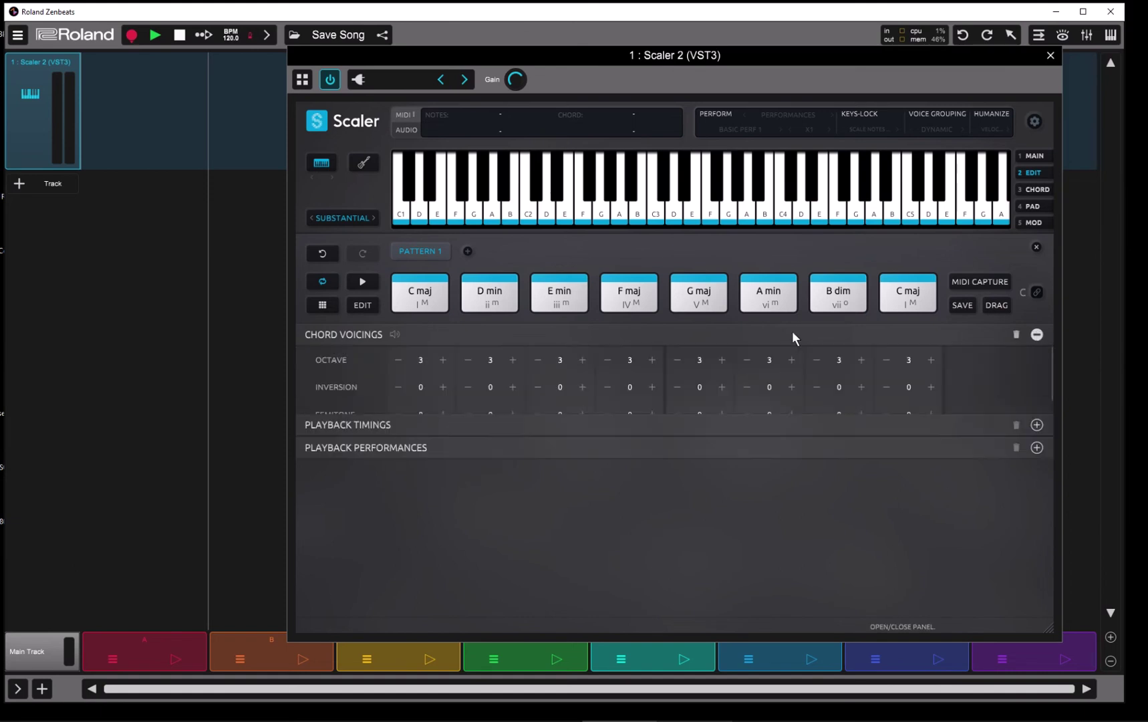
click(1038, 335)
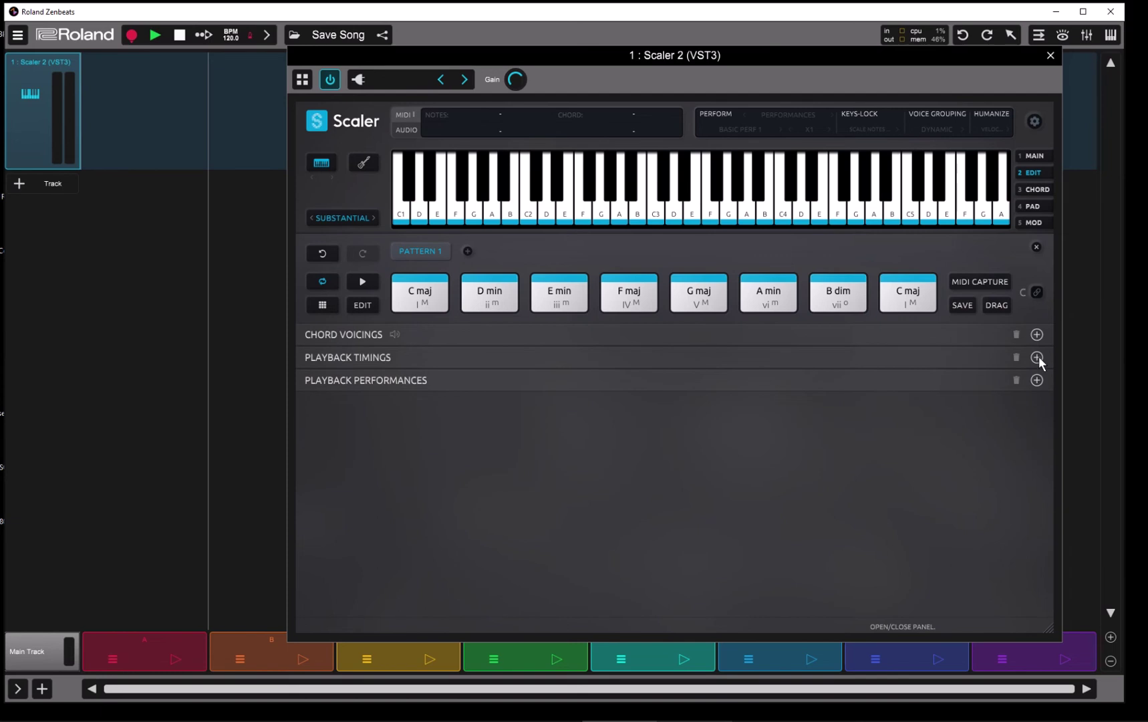
click(1037, 380)
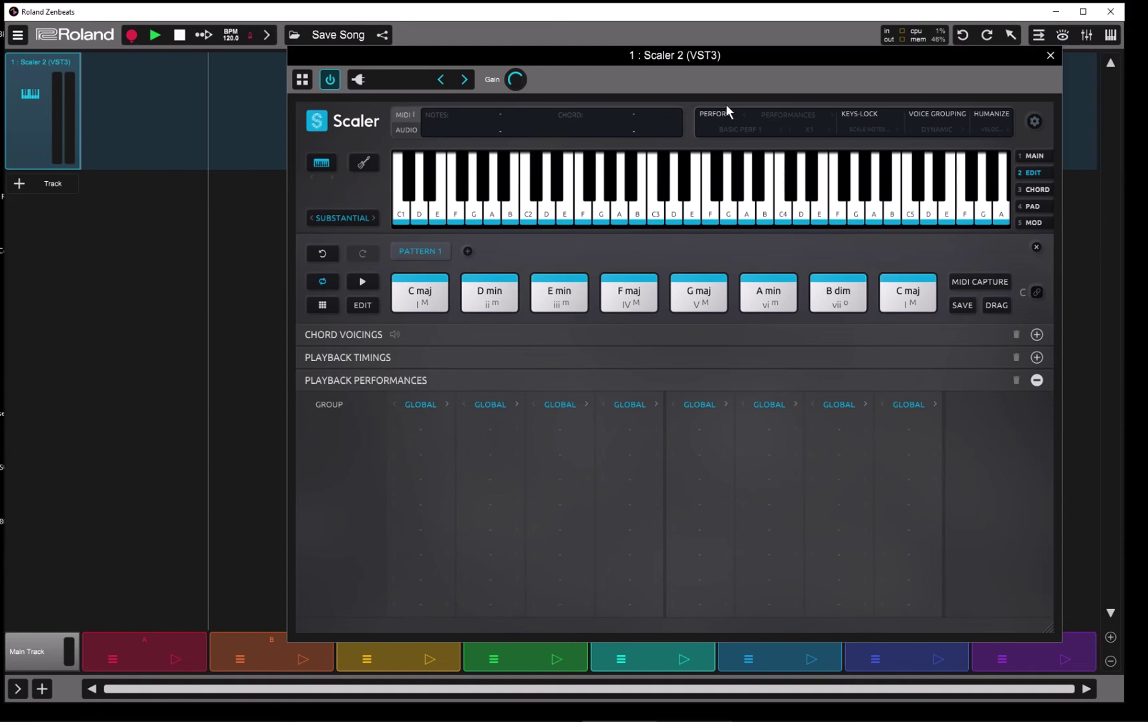
click(1037, 379)
click(1037, 357)
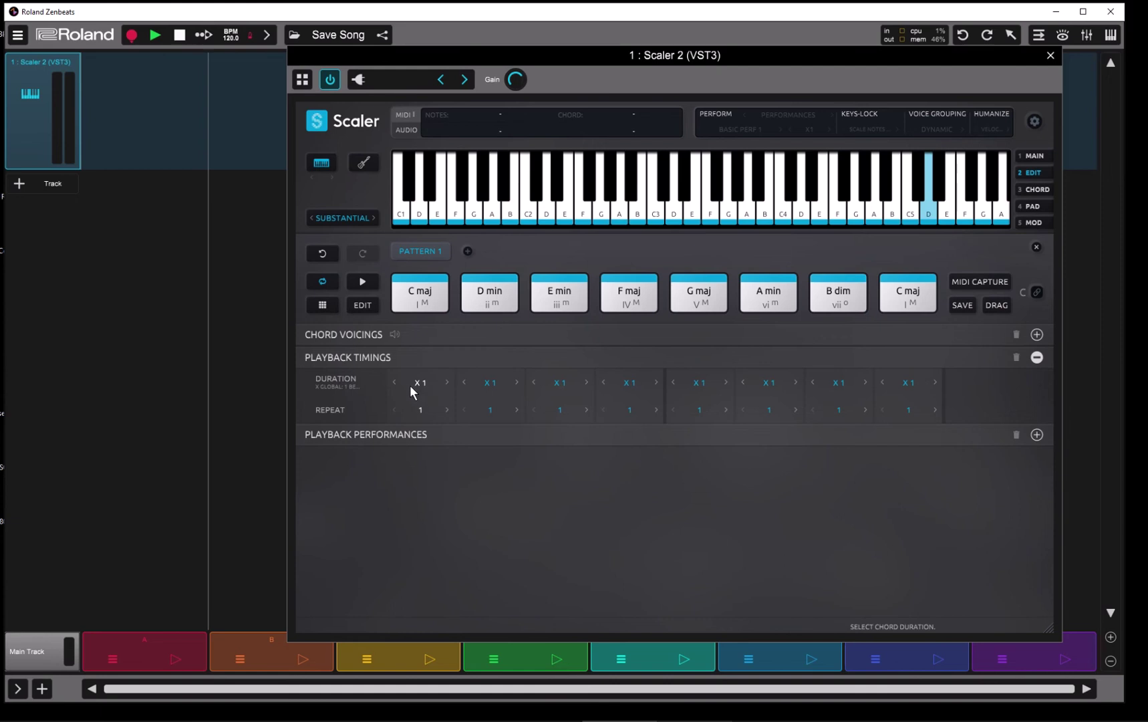
Step: With Settings open, set the C maj chord's duration to x 4 and play the progression
click(1034, 122)
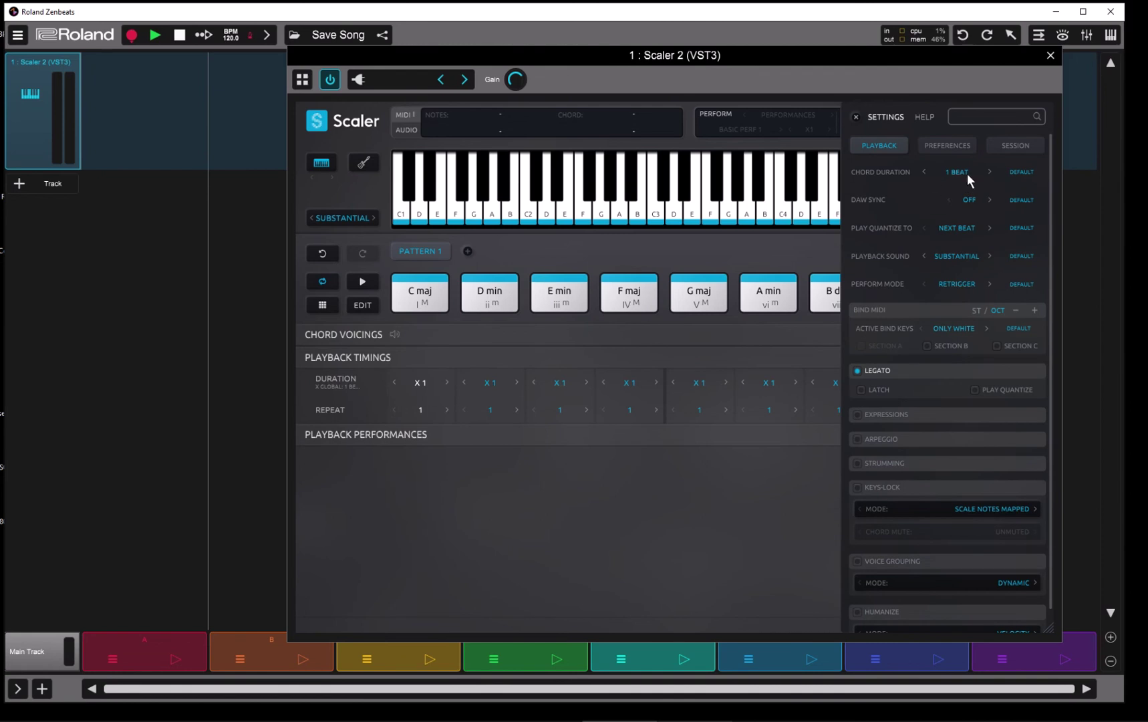
click(421, 383)
click(423, 358)
click(361, 282)
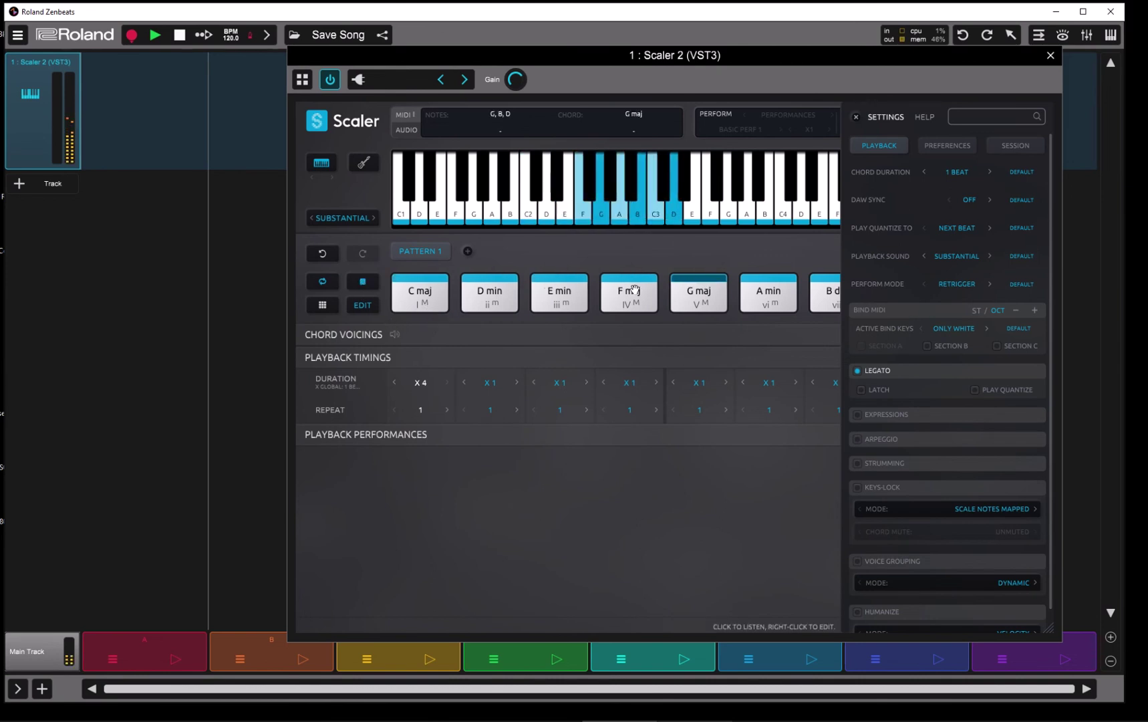
Step: Stop playback, set D min and E min durations to x 0.5, then play and stop the progression
click(364, 281)
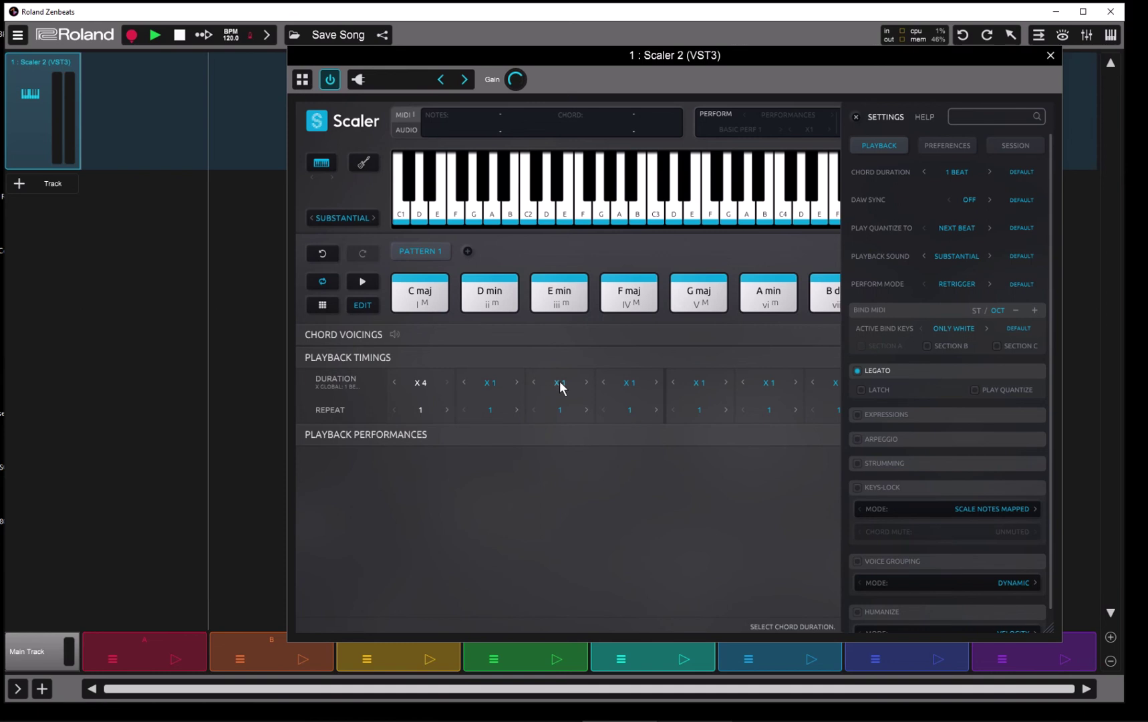
click(491, 383)
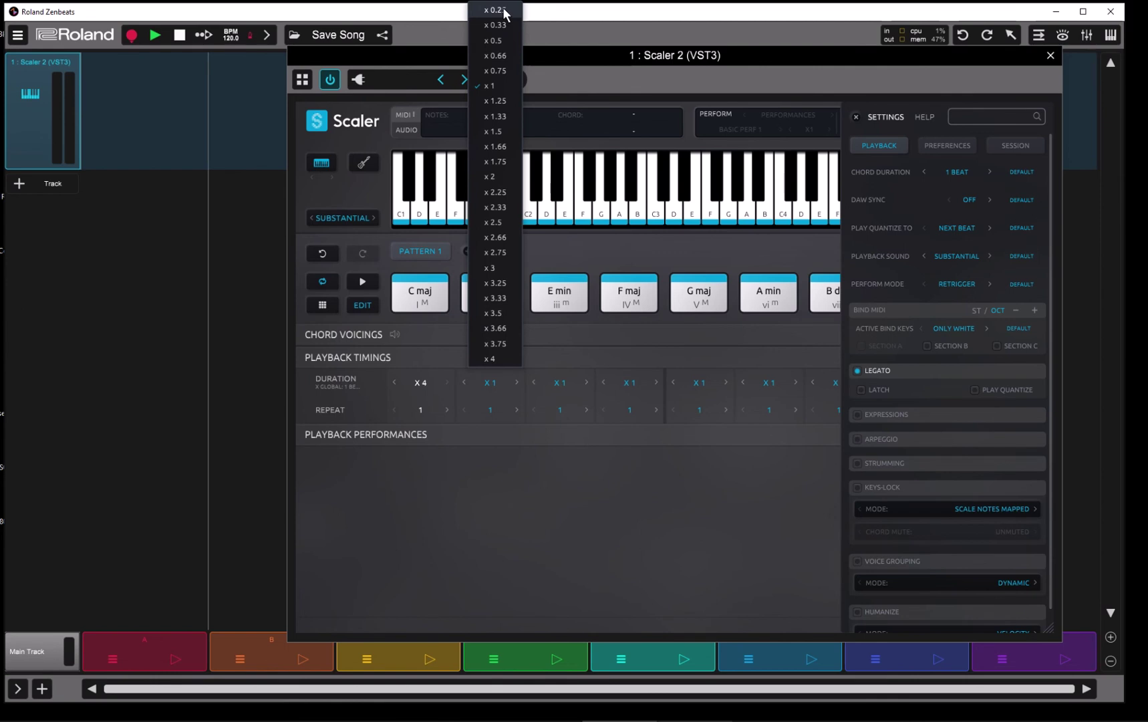
click(495, 42)
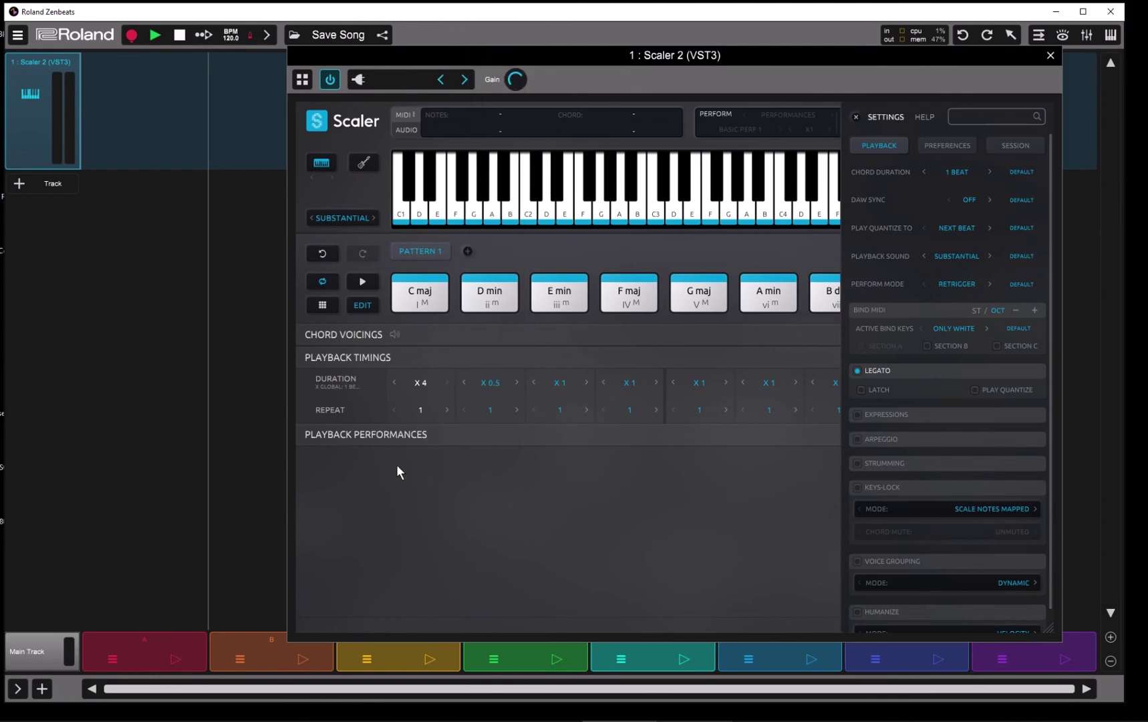
click(559, 386)
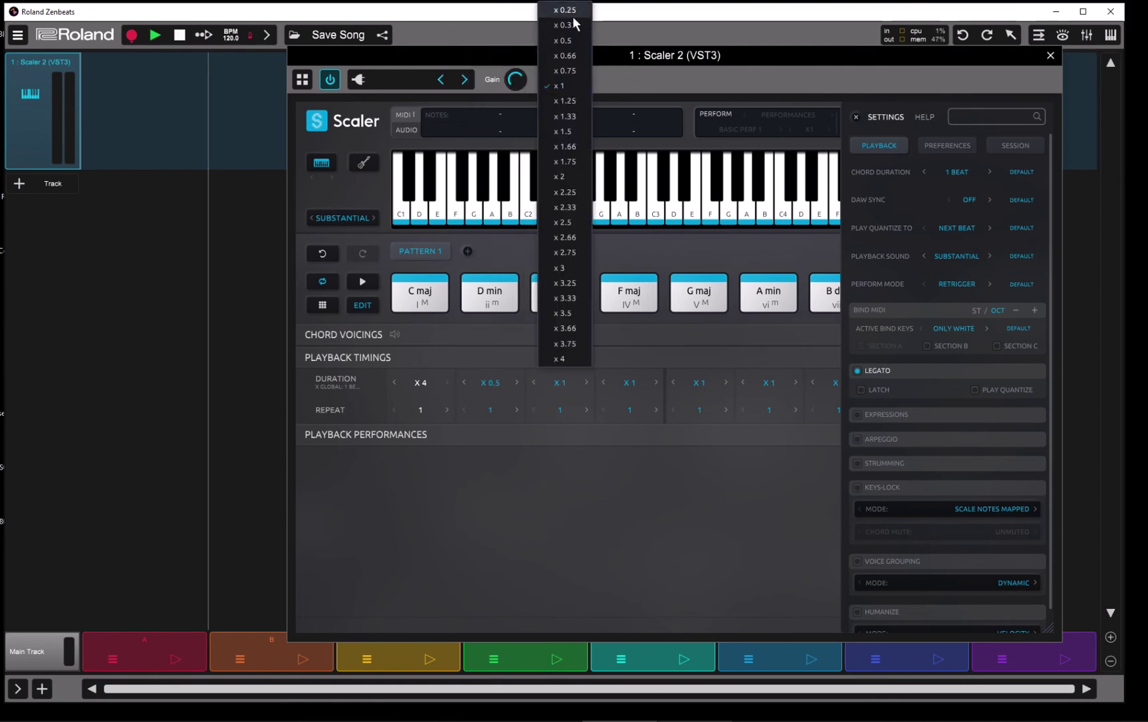
click(574, 41)
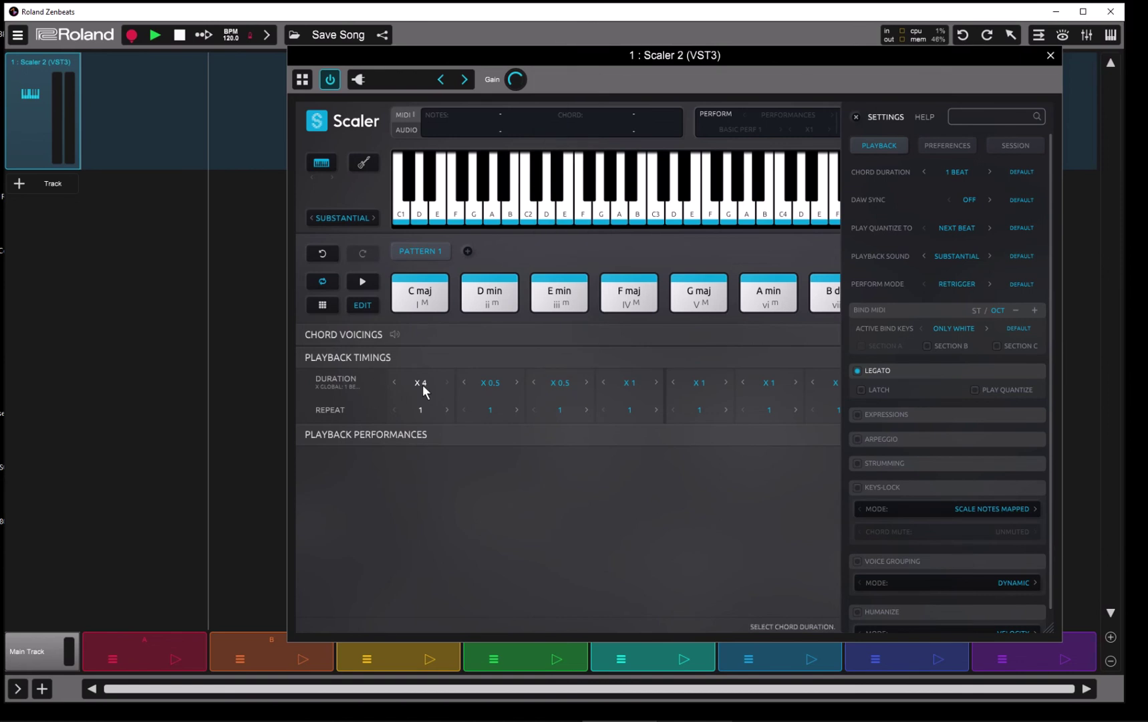
click(363, 281)
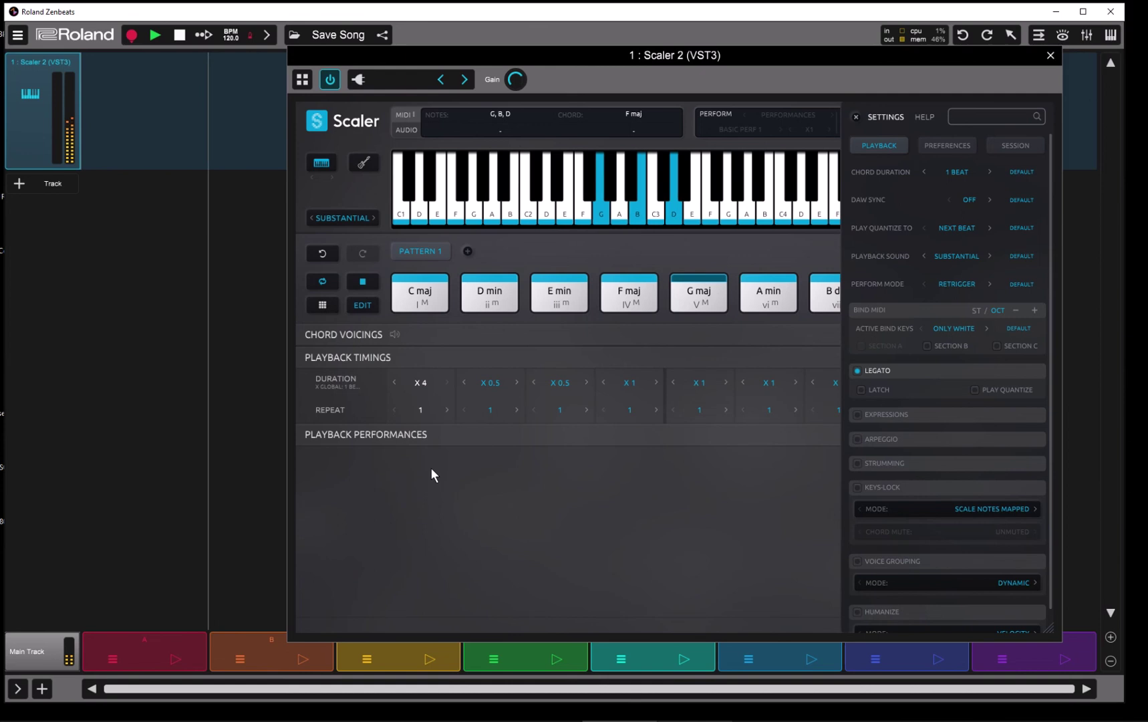
click(362, 281)
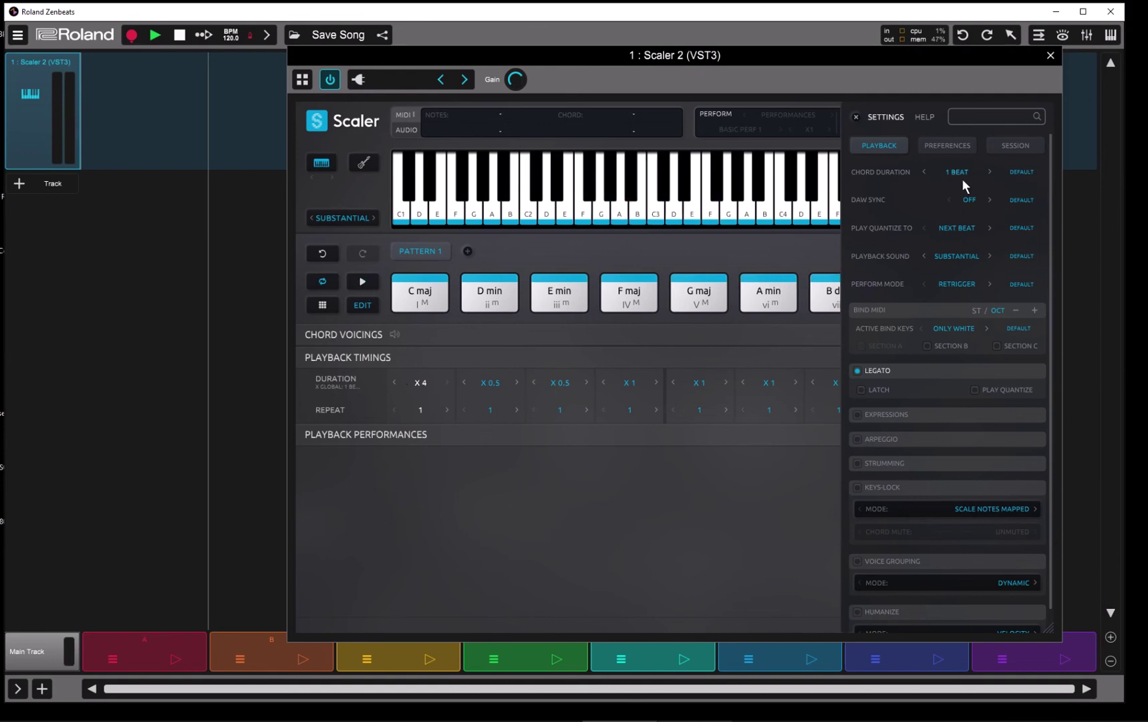
Step: Raise the Playback Chord Duration setting from 1 BEAT to 2 BEATS
click(326, 384)
scroll(334, 387, up, 3)
scroll(335, 386, down, 5)
scroll(335, 386, up, 2)
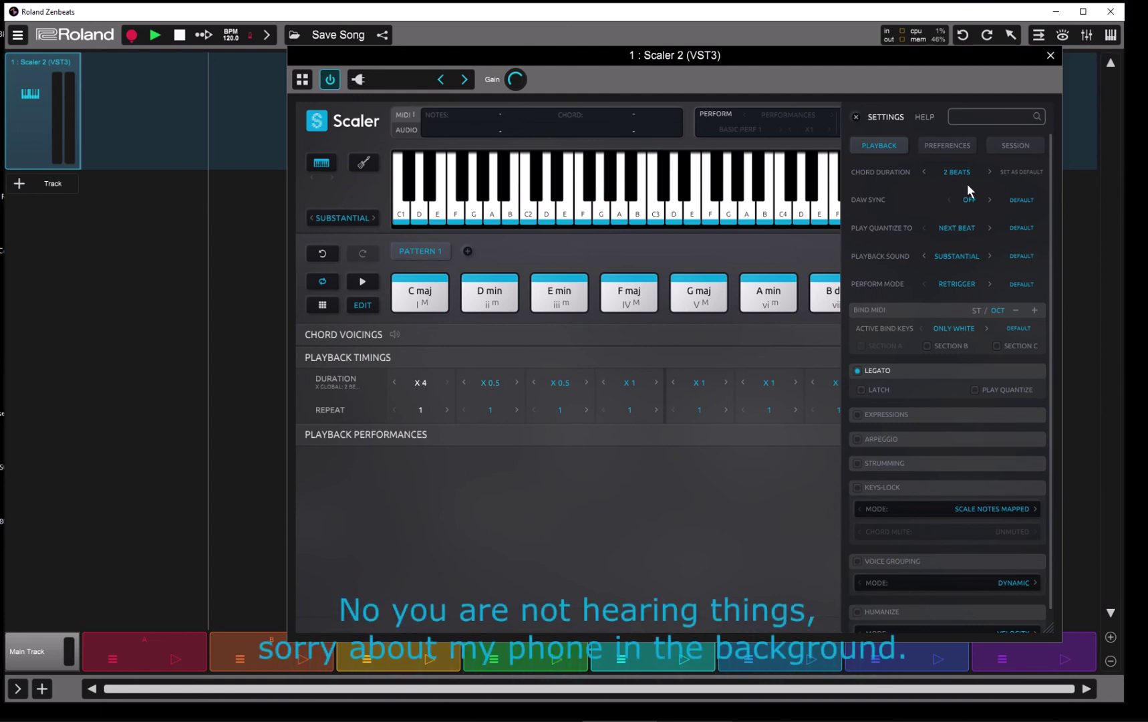
Step: Set the D min chord to repeat 4 times and audition the progression
click(491, 408)
click(487, 480)
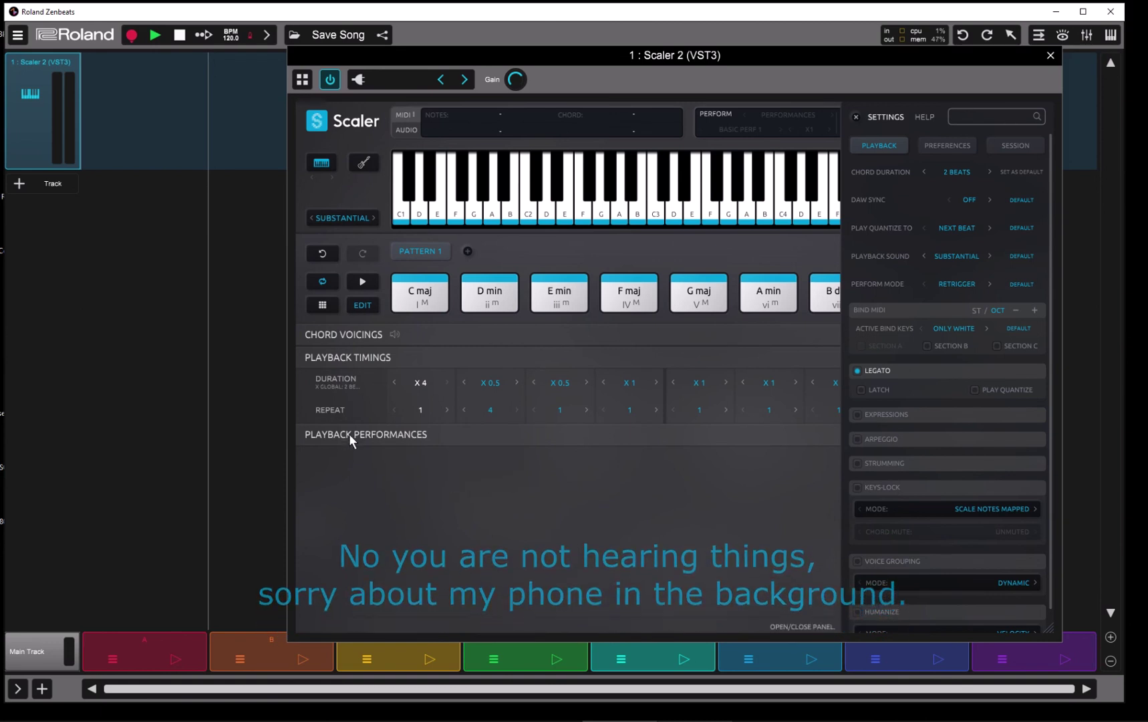
click(362, 283)
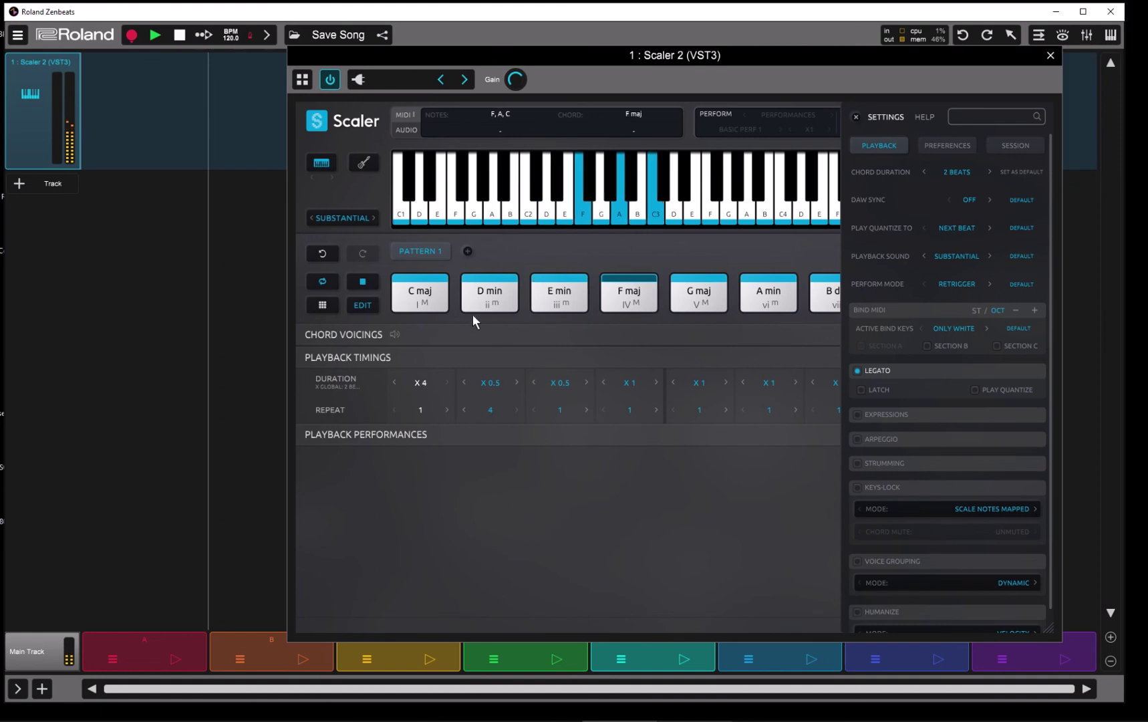
click(363, 286)
Step: Change the C maj chord duration from x 4 to x 1 and audition the result
click(420, 384)
click(421, 85)
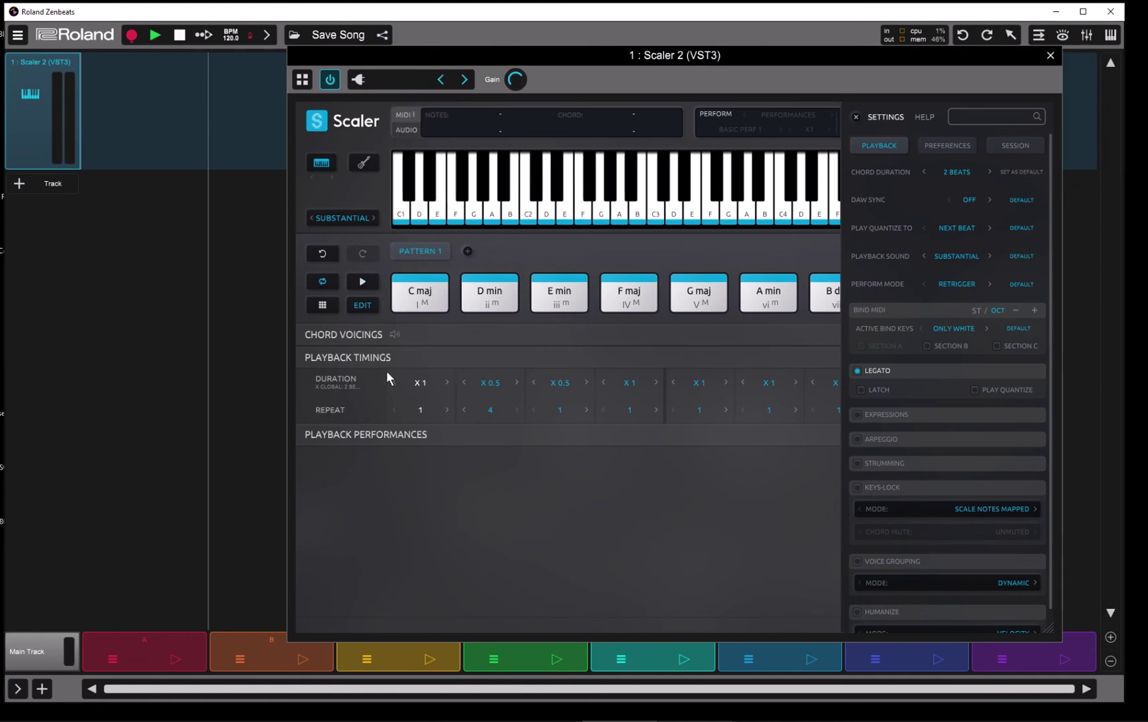
click(367, 286)
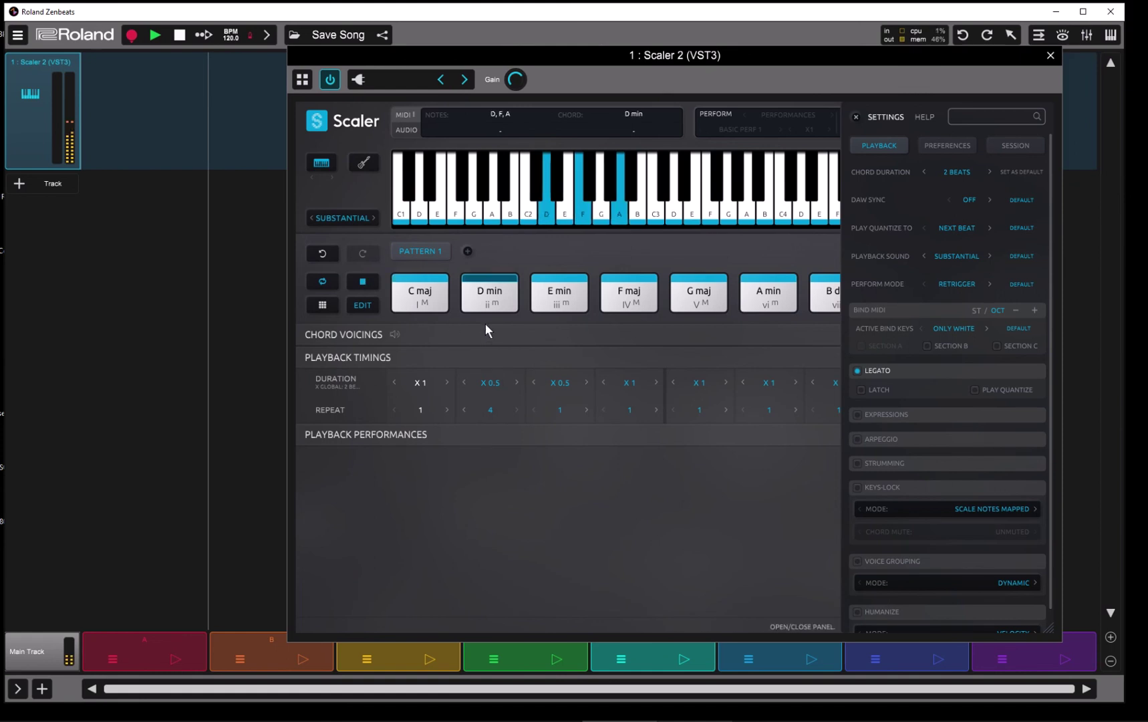
click(363, 281)
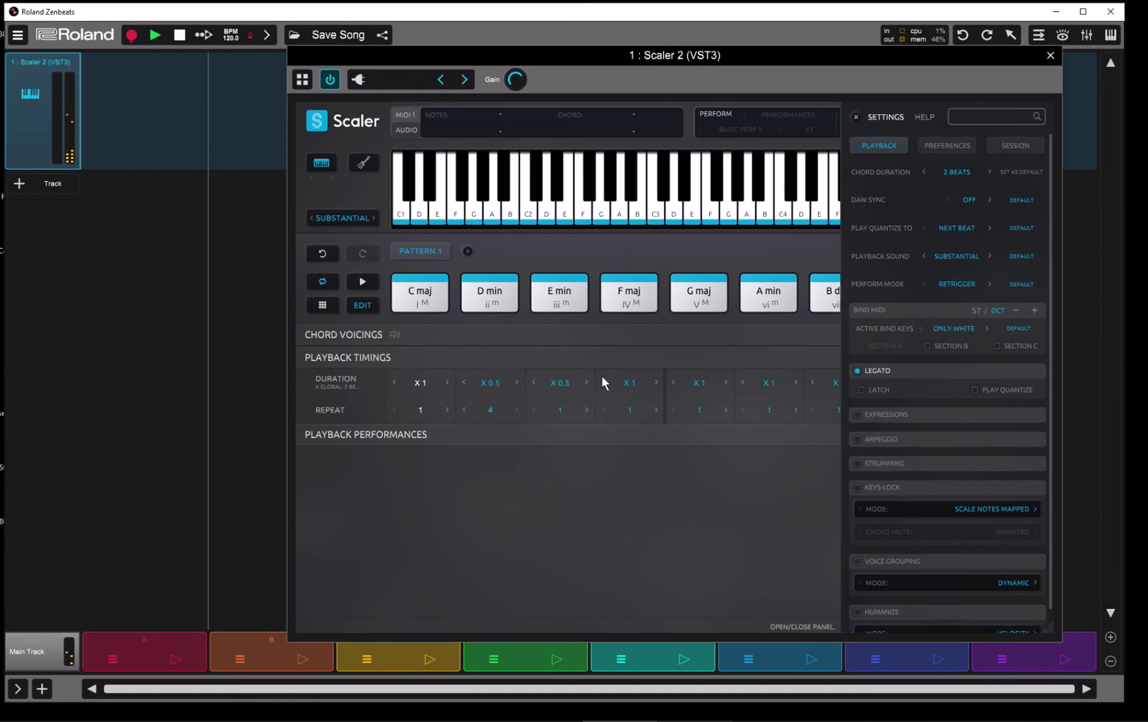
Step: Close the Settings side panel to show all eight Pattern 1 chords
click(856, 117)
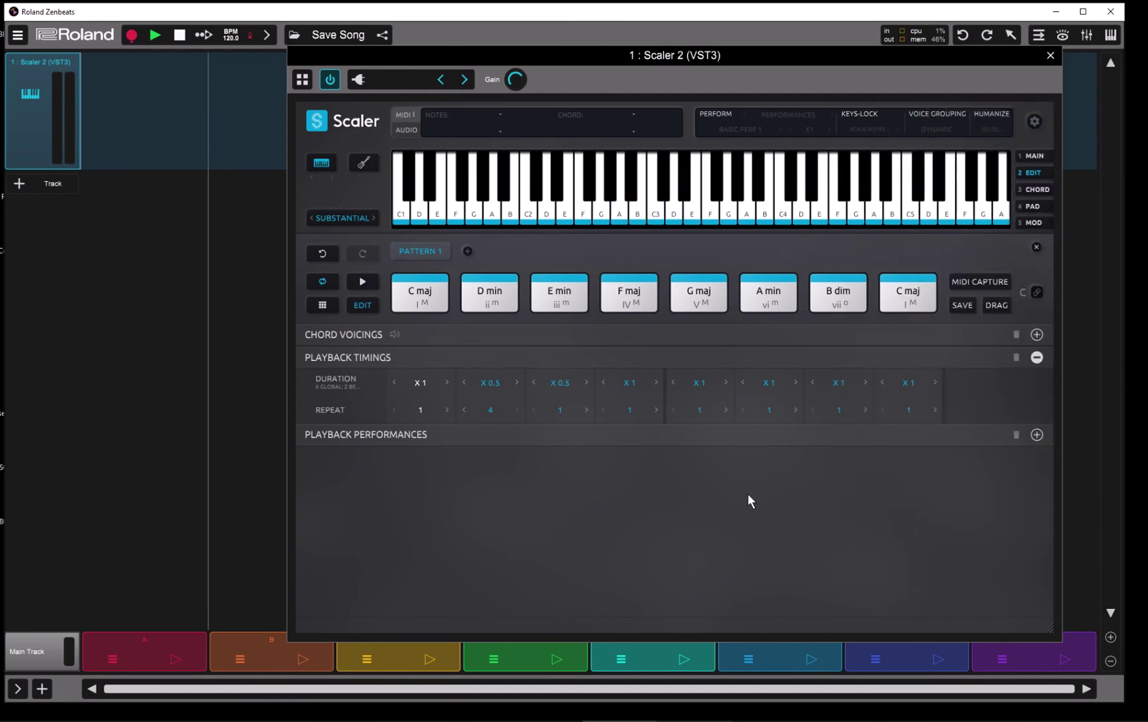